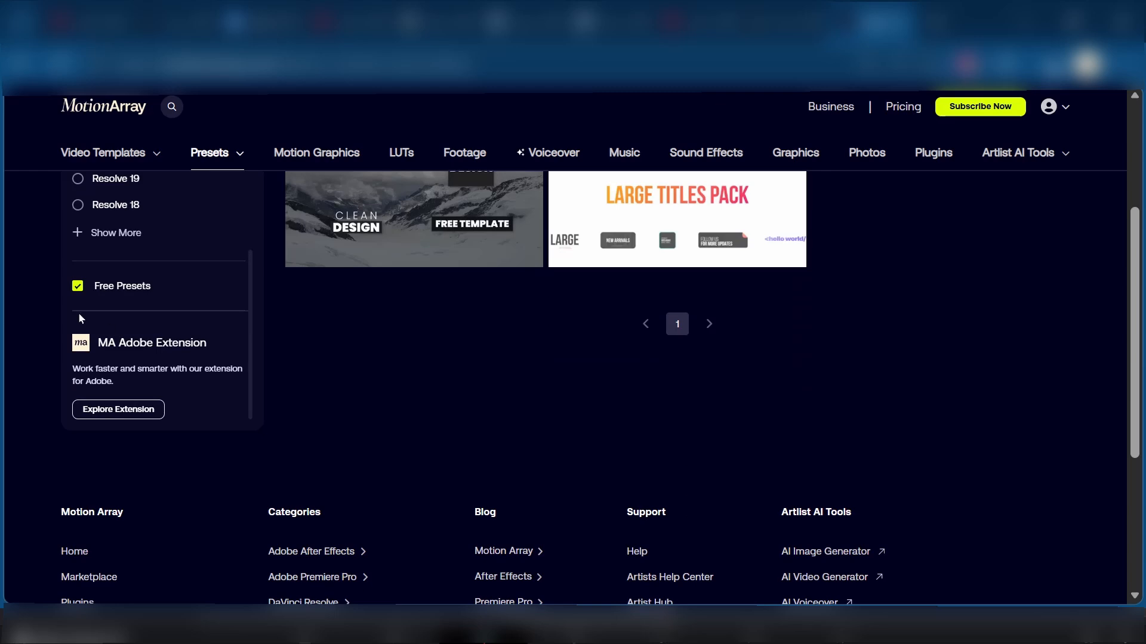
# - Open the free Large Titles pack from the DaVinci Resolve macros results and play its preview video
pyautogui.scroll(3, 432, 376)
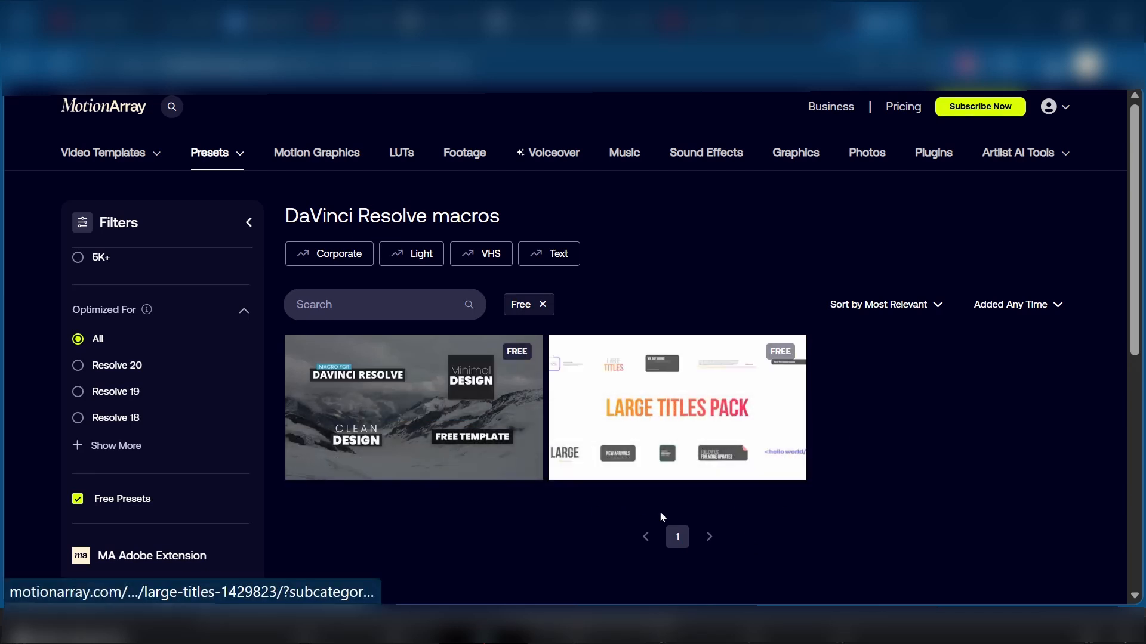
pyautogui.click(657, 383)
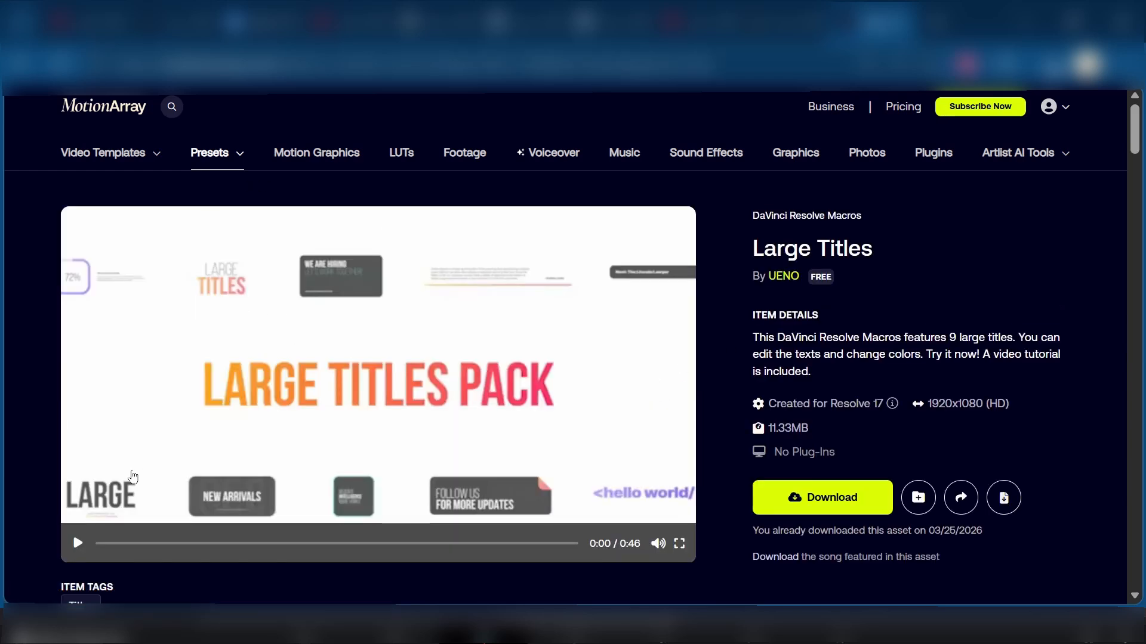
pyautogui.click(77, 544)
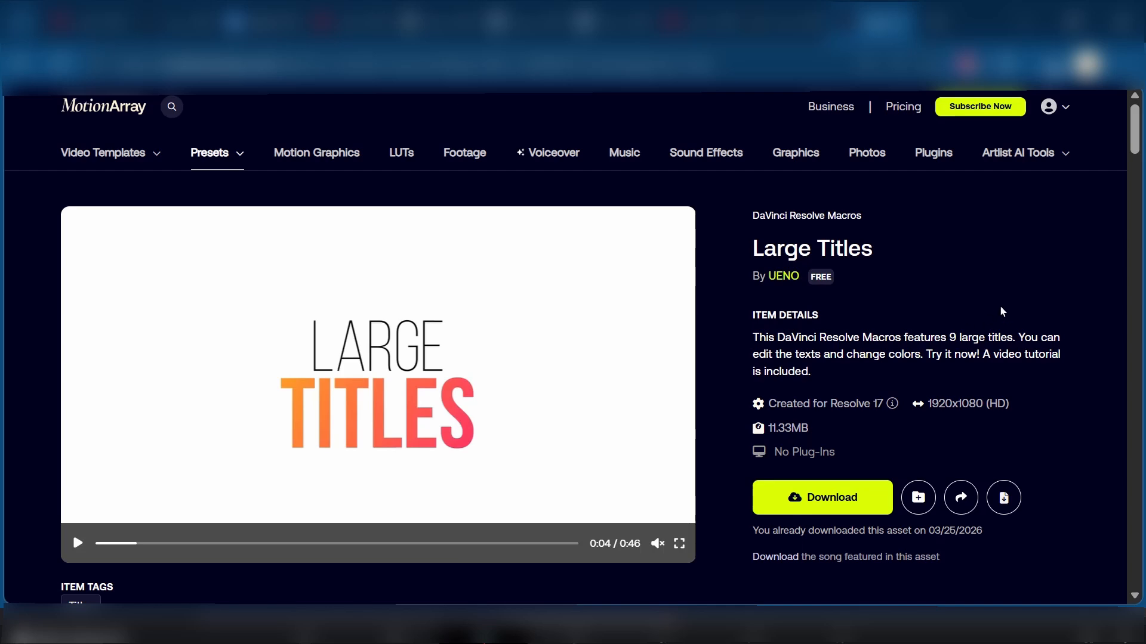
# - Switch to File Explorer and open the Large Titles folder inside the downloaded Large_Titles_source_1429823 folder
pyautogui.hotkey('alt', 'Tab')
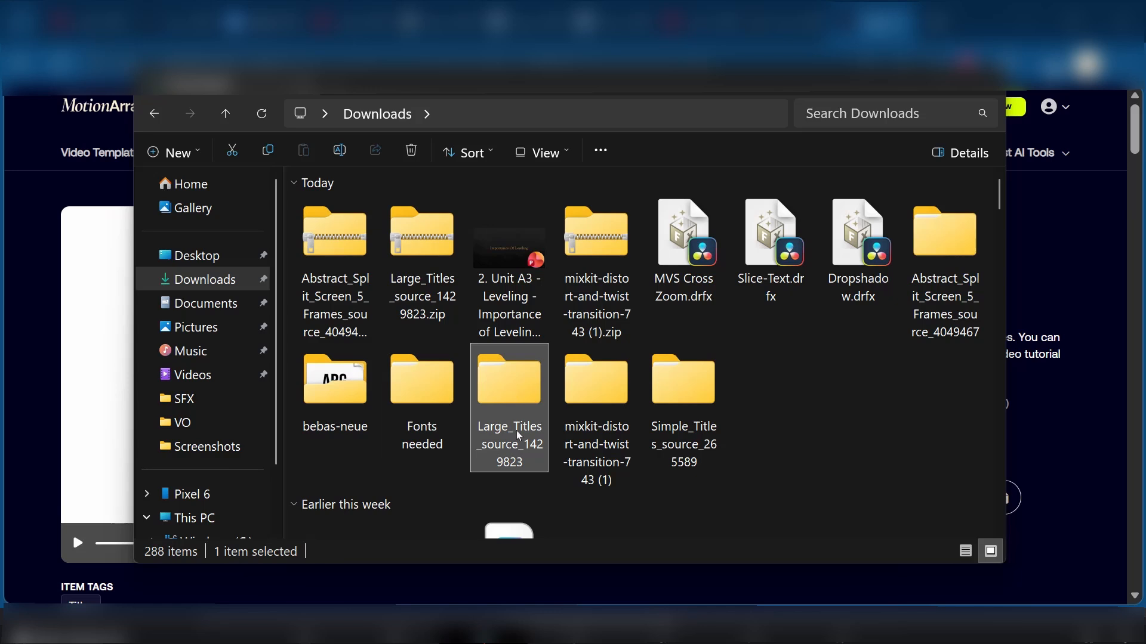
pyautogui.doubleClick(506, 397)
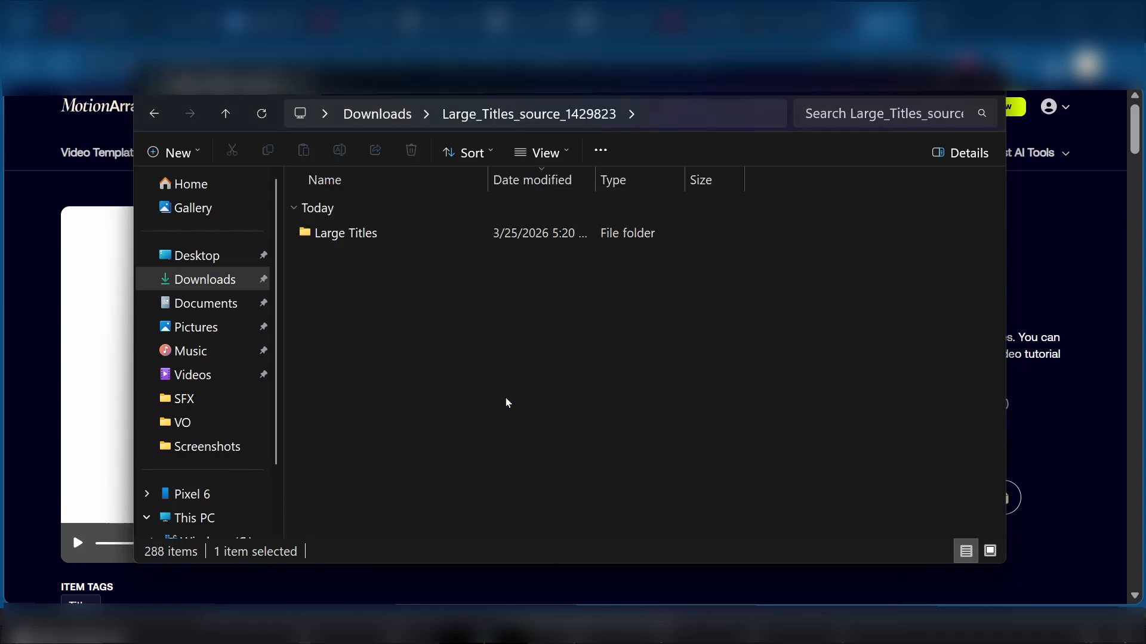
pyautogui.doubleClick(360, 232)
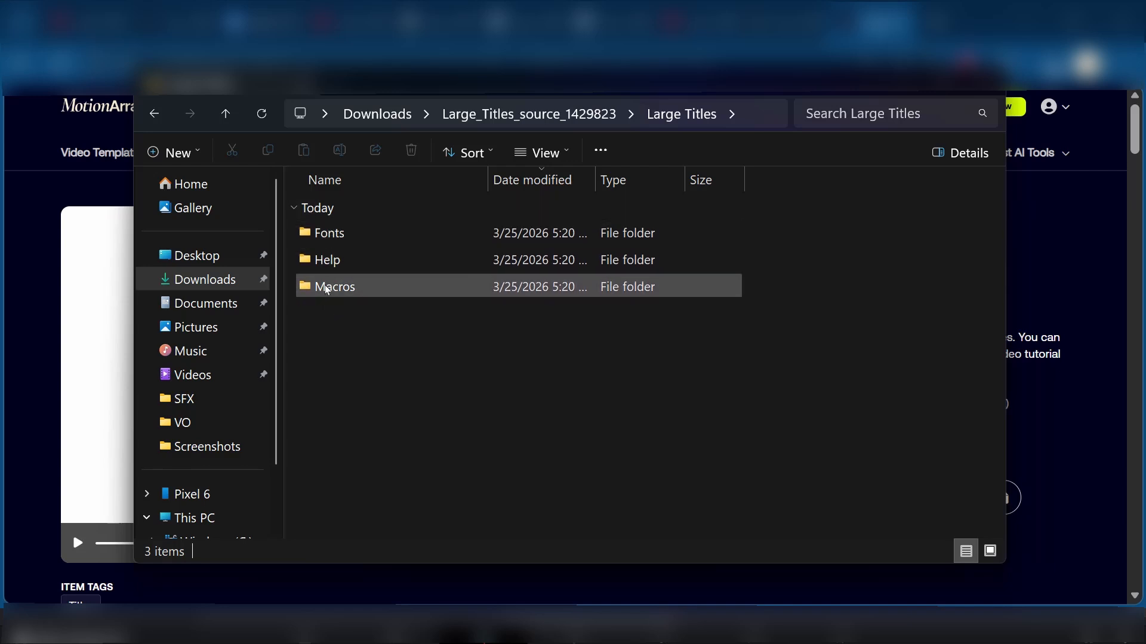
# - Look inside the Fonts folder at Font Link.txt and return to the Large Titles folder
pyautogui.doubleClick(327, 233)
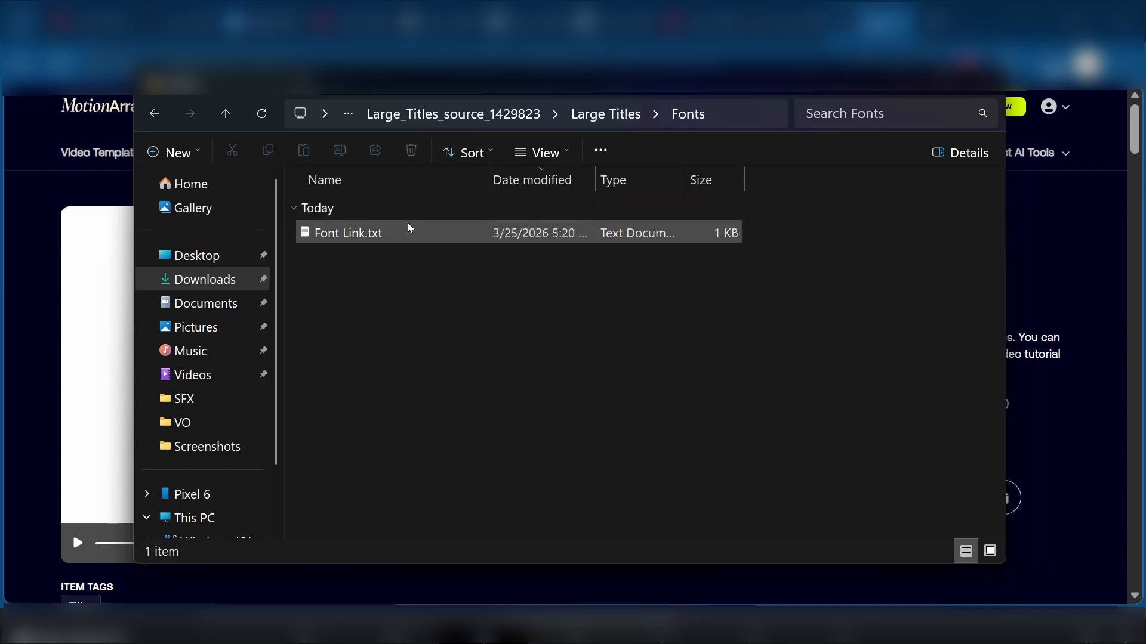
pyautogui.click(357, 238)
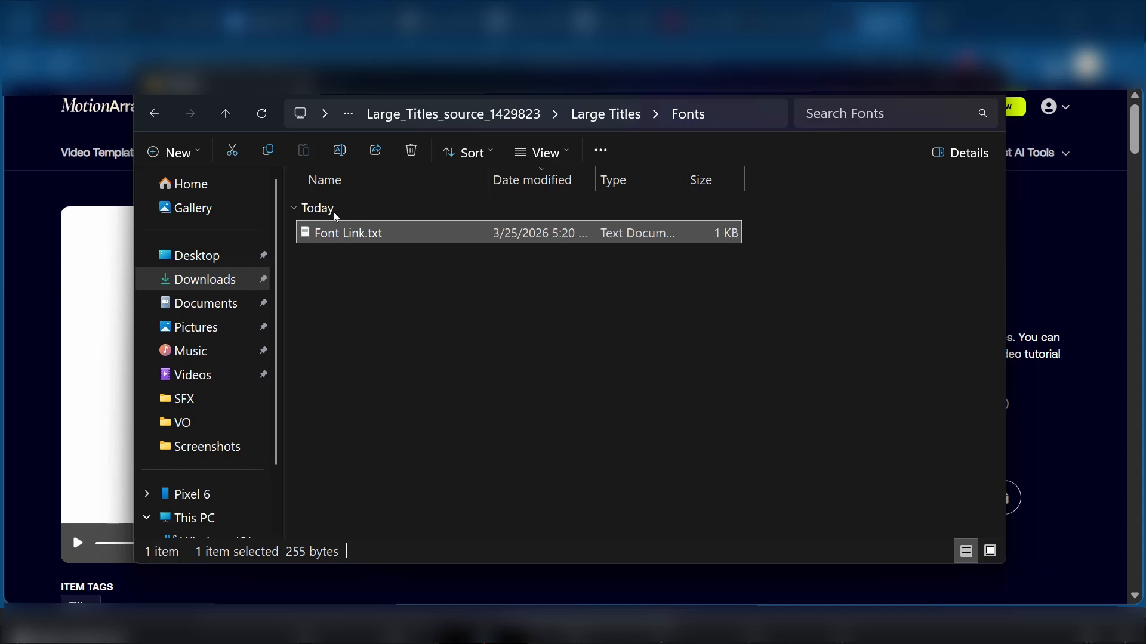
pyautogui.click(154, 113)
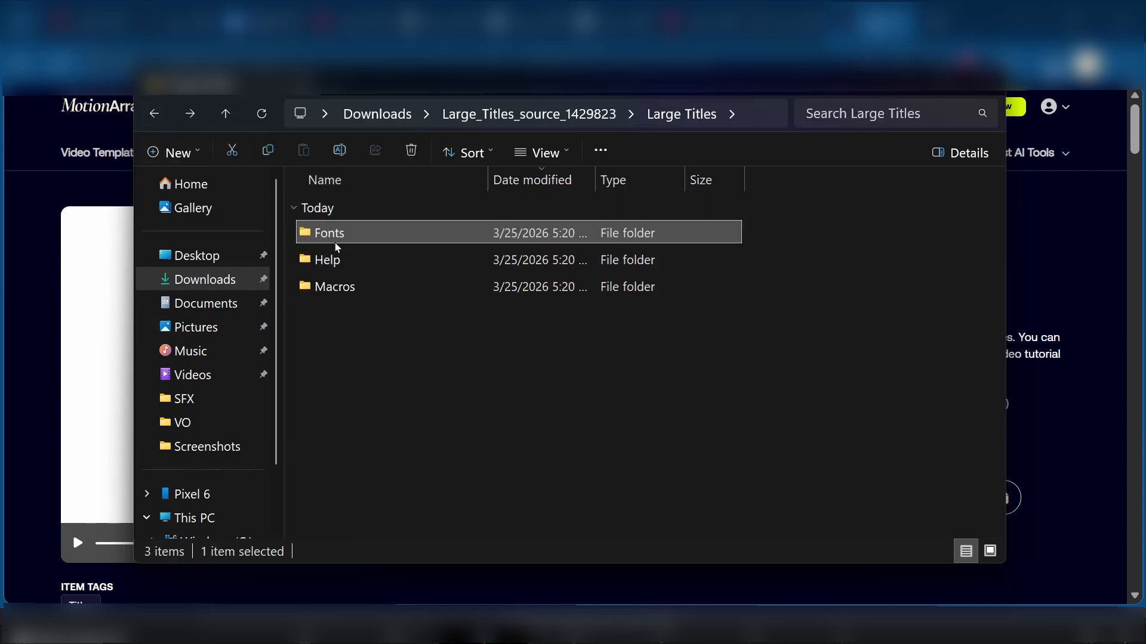
# - Open the Large Titles folder under Macros and select the setting files Large Title 01 through Large Title 09
pyautogui.doubleClick(331, 291)
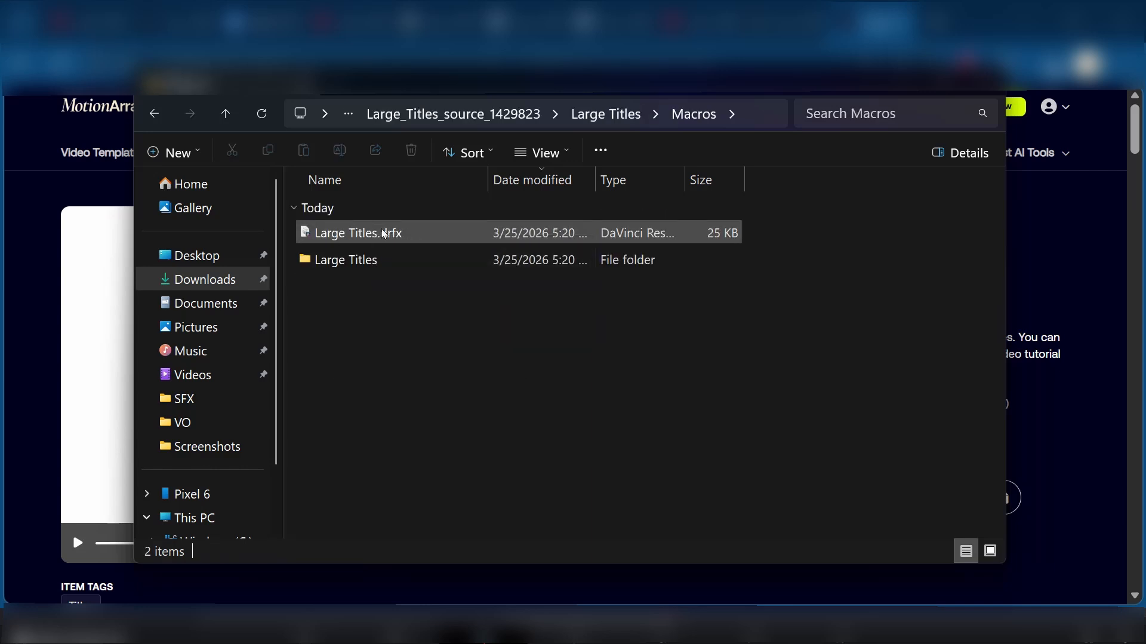
pyautogui.doubleClick(353, 263)
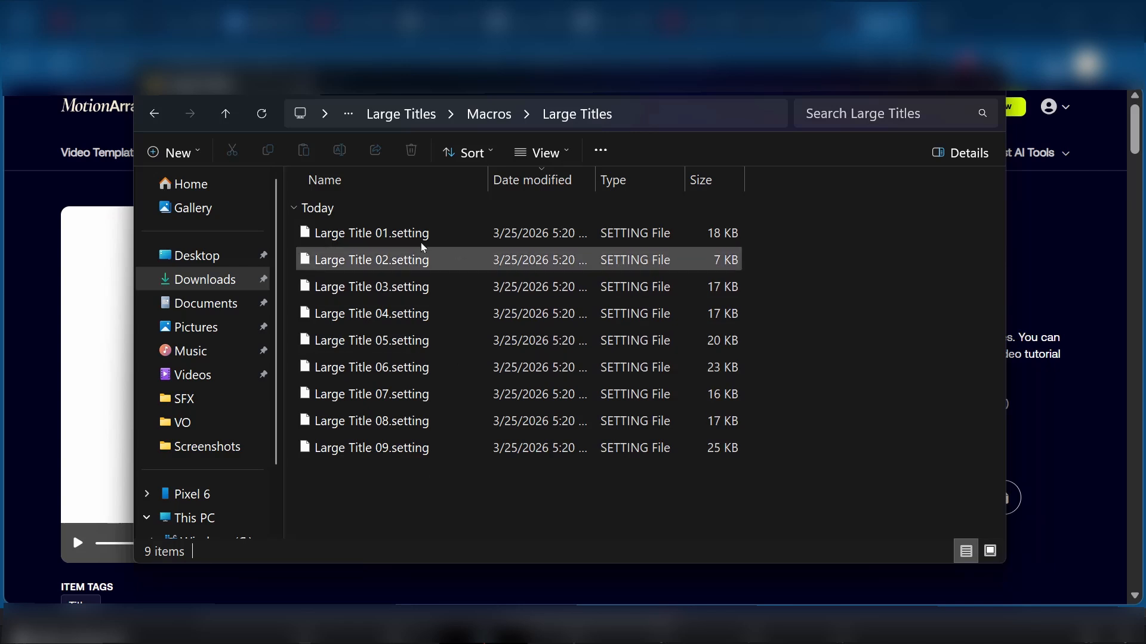
pyautogui.click(391, 234)
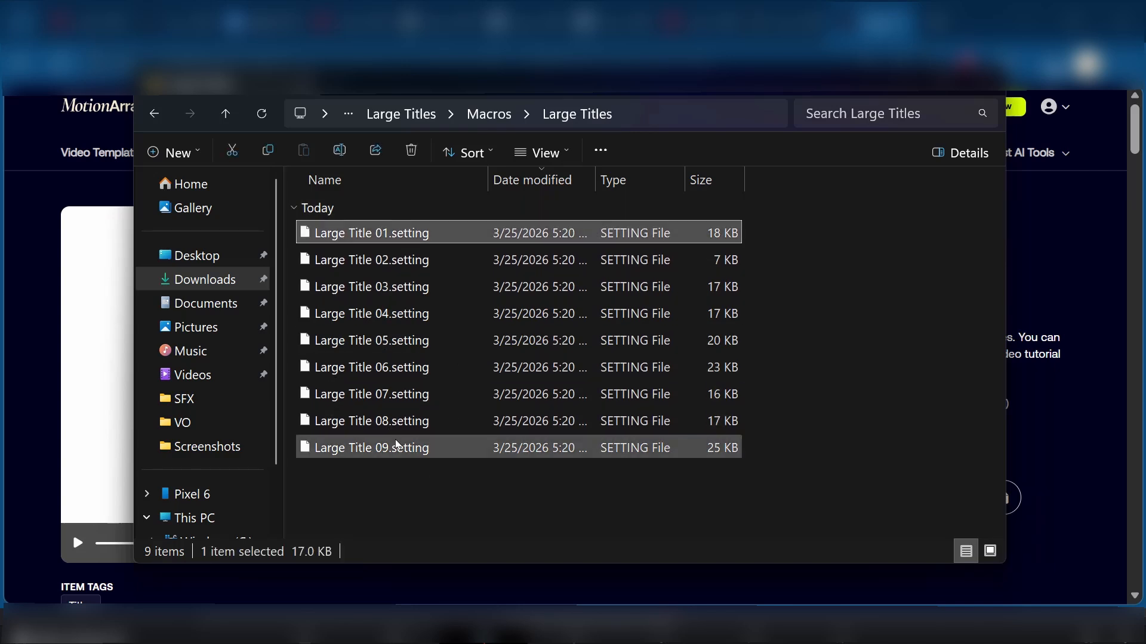
pyautogui.keyDown('shift'); pyautogui.click(385, 449); pyautogui.keyUp('shift')
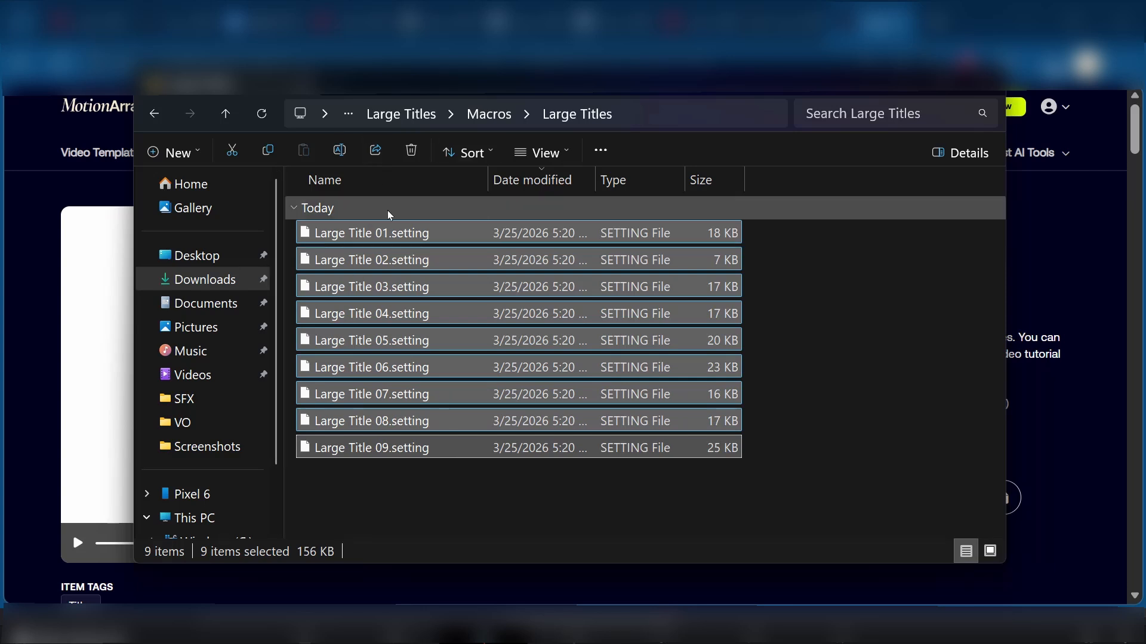
# - Go to the Edit folder under Program Files, Blackmagic Design, DaVinci Resolve, Fusion, Templates on the Windows (C:) drive
pyautogui.click(302, 112)
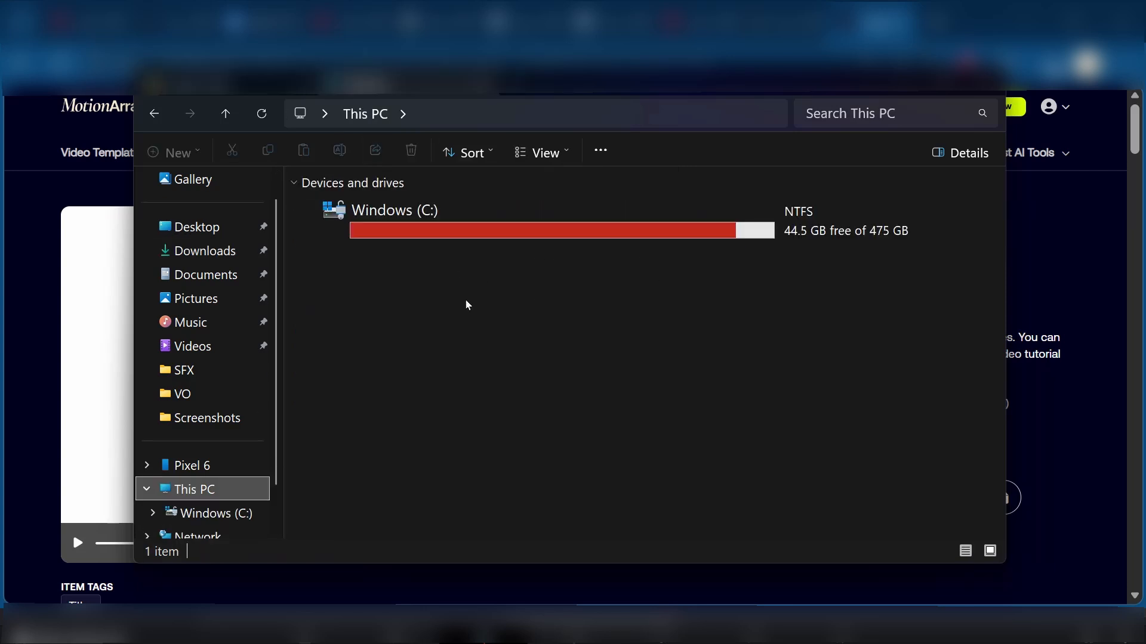
pyautogui.doubleClick(391, 228)
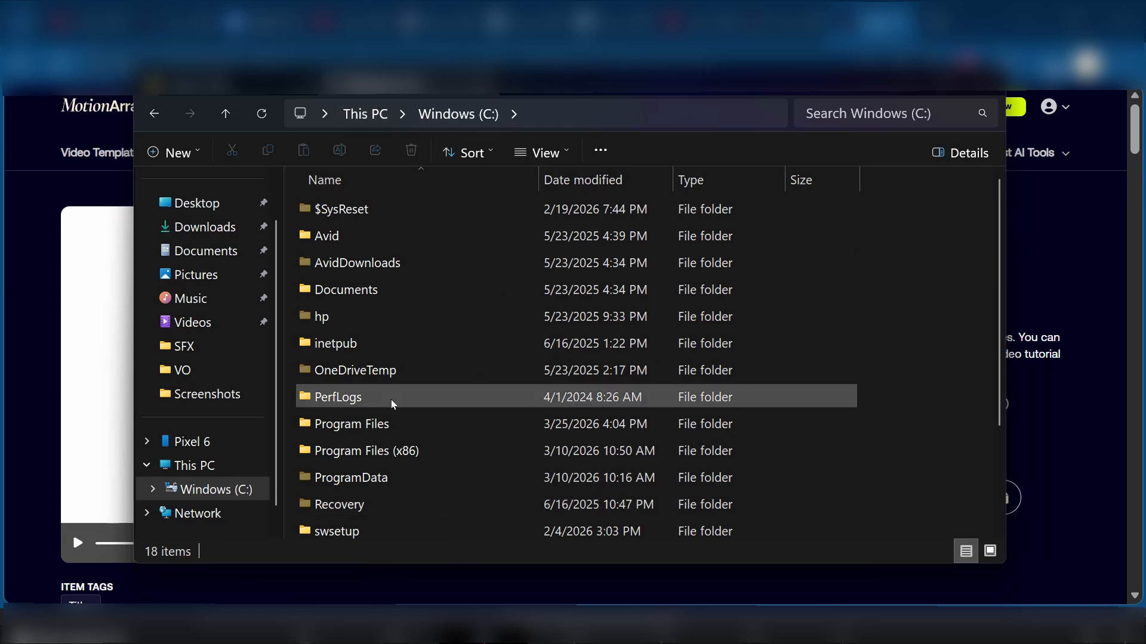
pyautogui.doubleClick(362, 425)
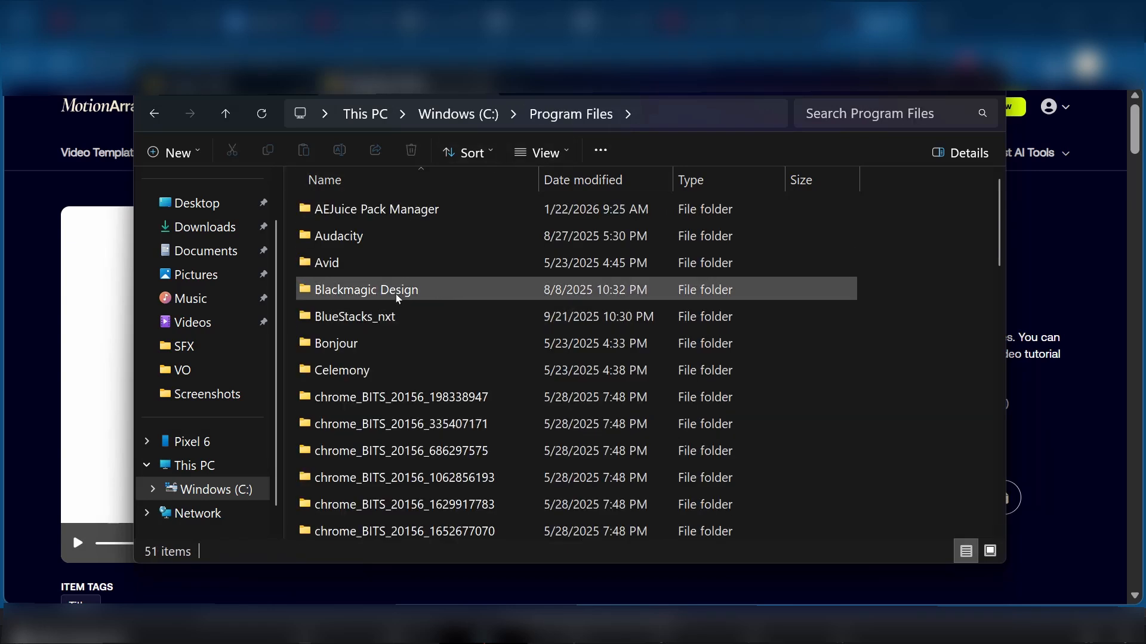
pyautogui.doubleClick(366, 295)
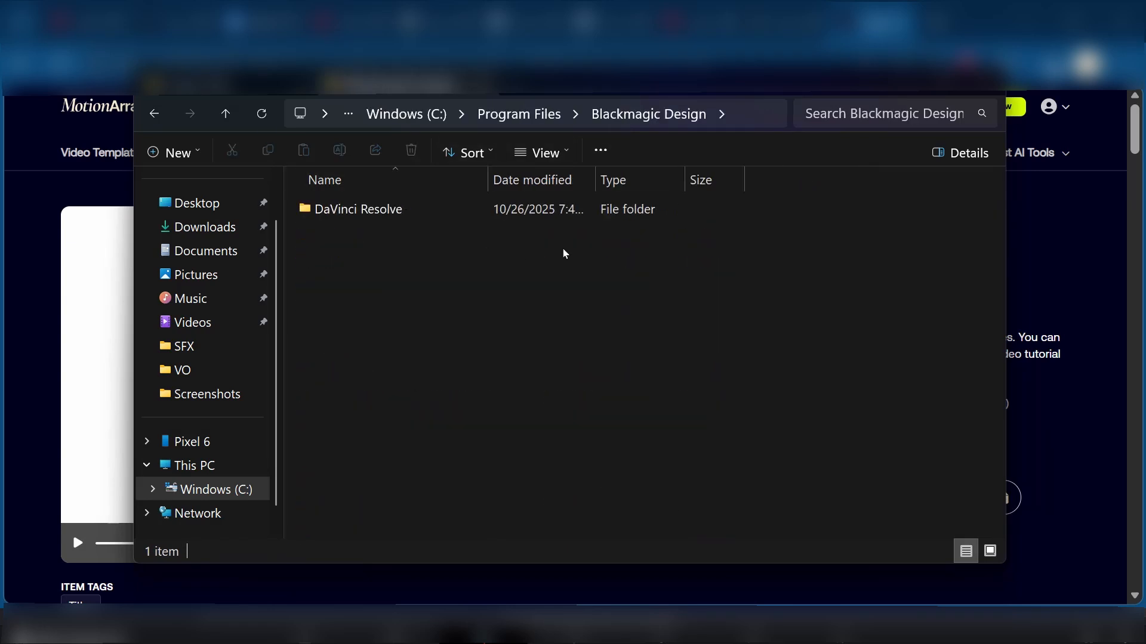
pyautogui.doubleClick(362, 210)
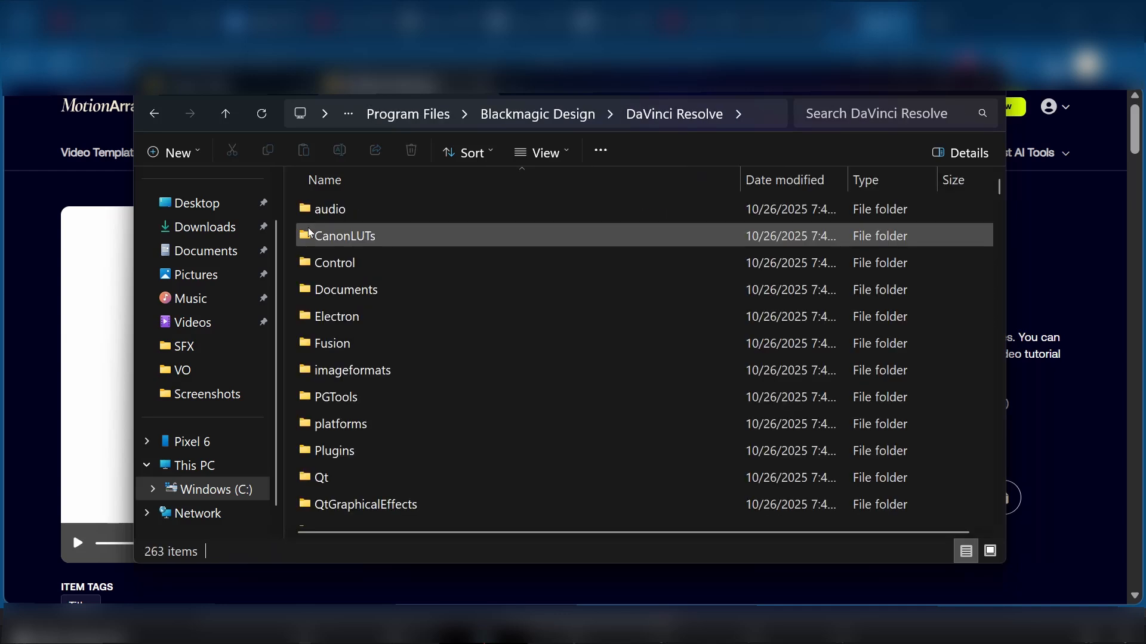
pyautogui.doubleClick(332, 343)
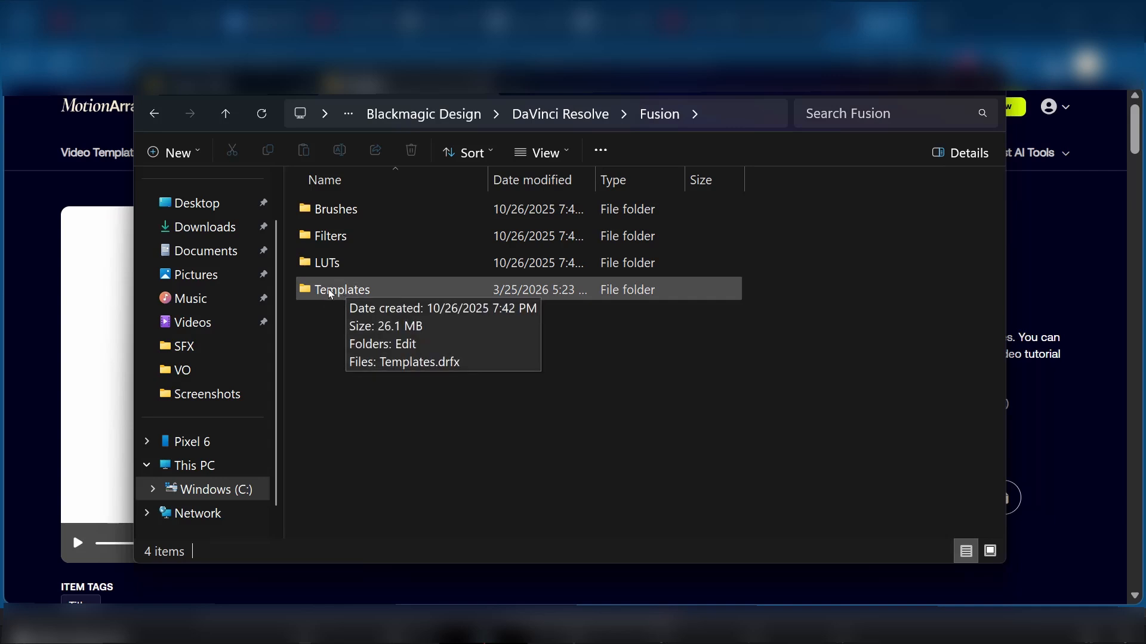
pyautogui.doubleClick(331, 291)
pyautogui.click(405, 209)
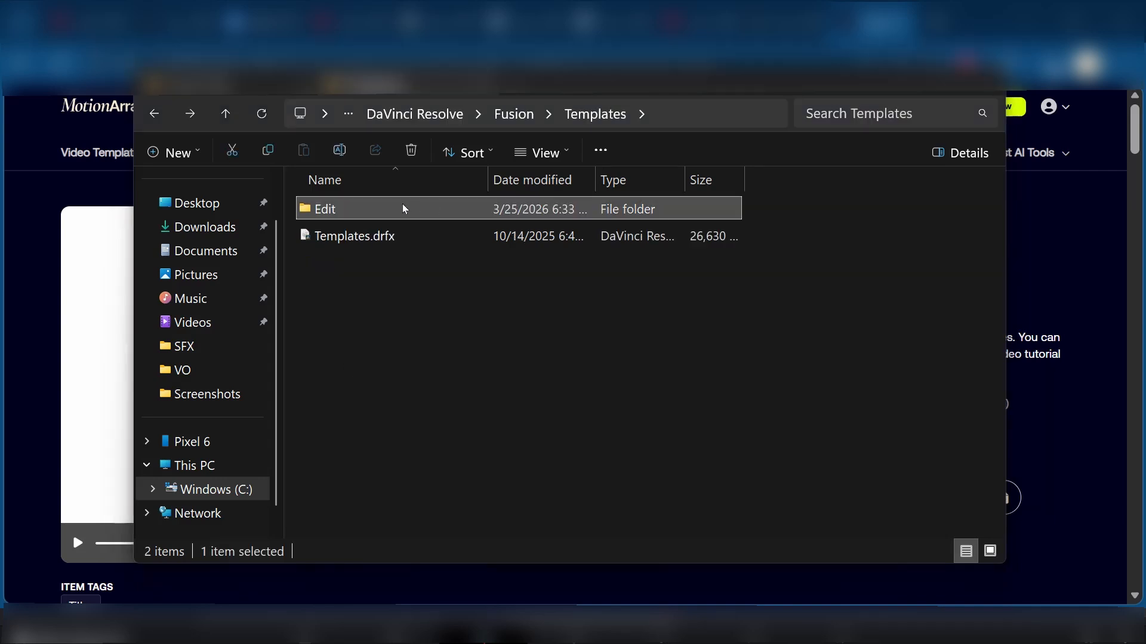
pyautogui.doubleClick(332, 212)
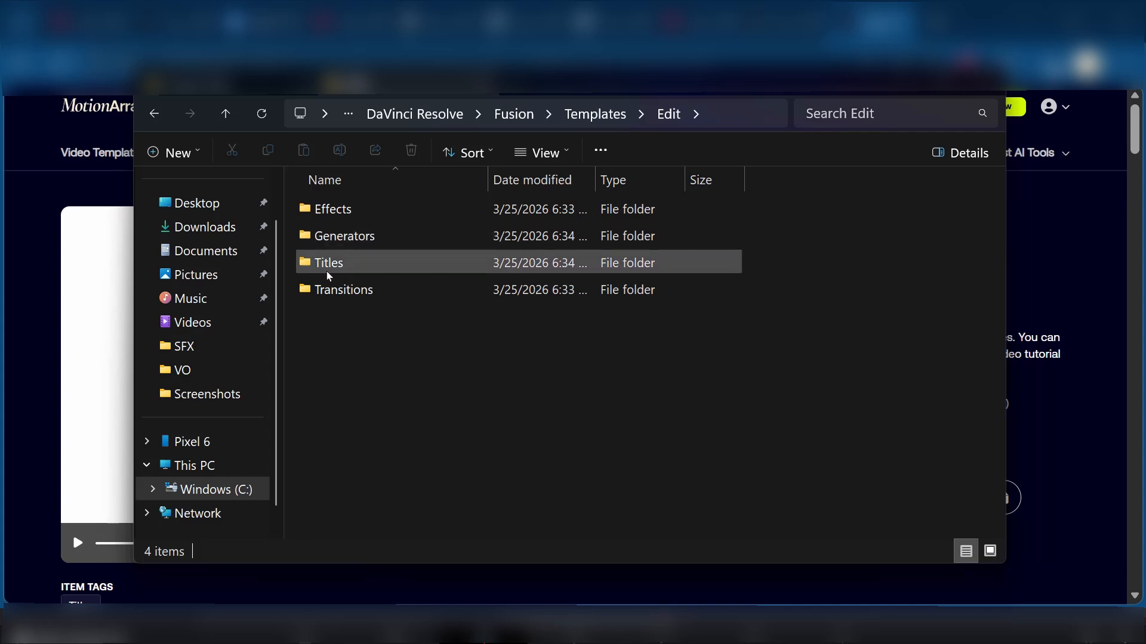
pyautogui.rightClick(370, 343)
pyautogui.moveTo(463, 227)
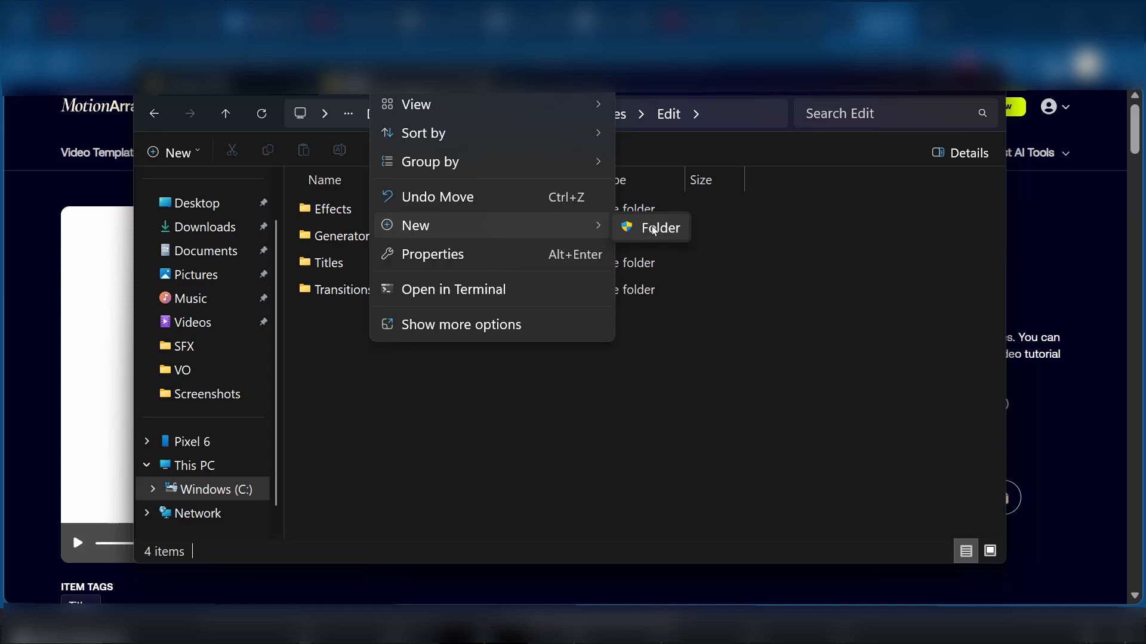
pyautogui.click(390, 410)
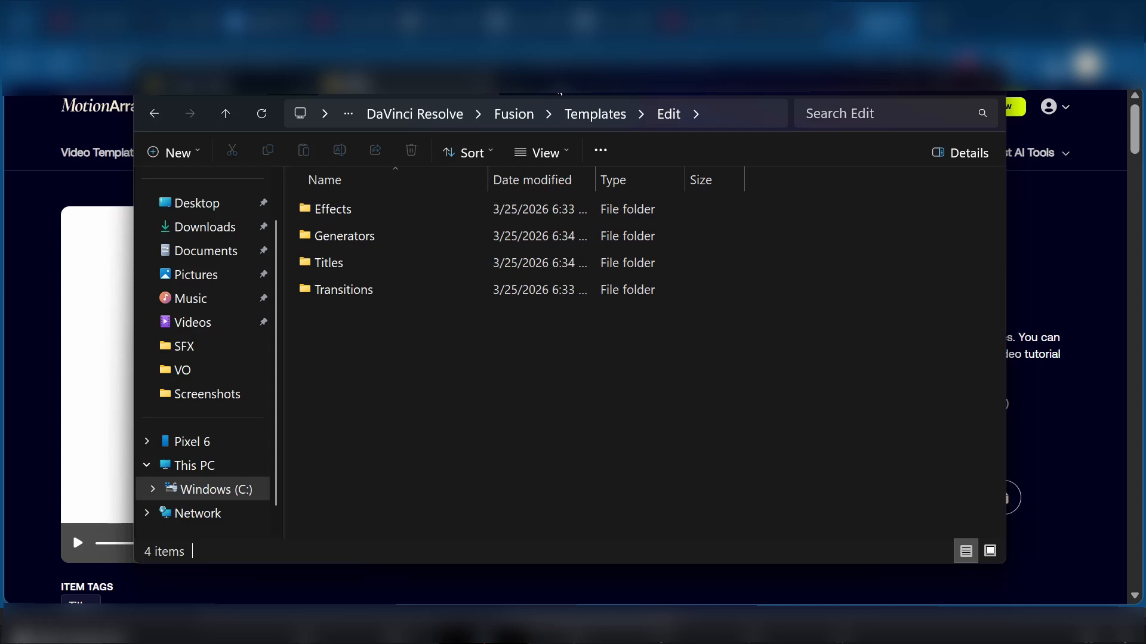
# - Review the selected Large Title source files, return to the Edit templates folder and open its Titles folder
pyautogui.moveTo(565, 95); pyautogui.dragTo(567, 100)
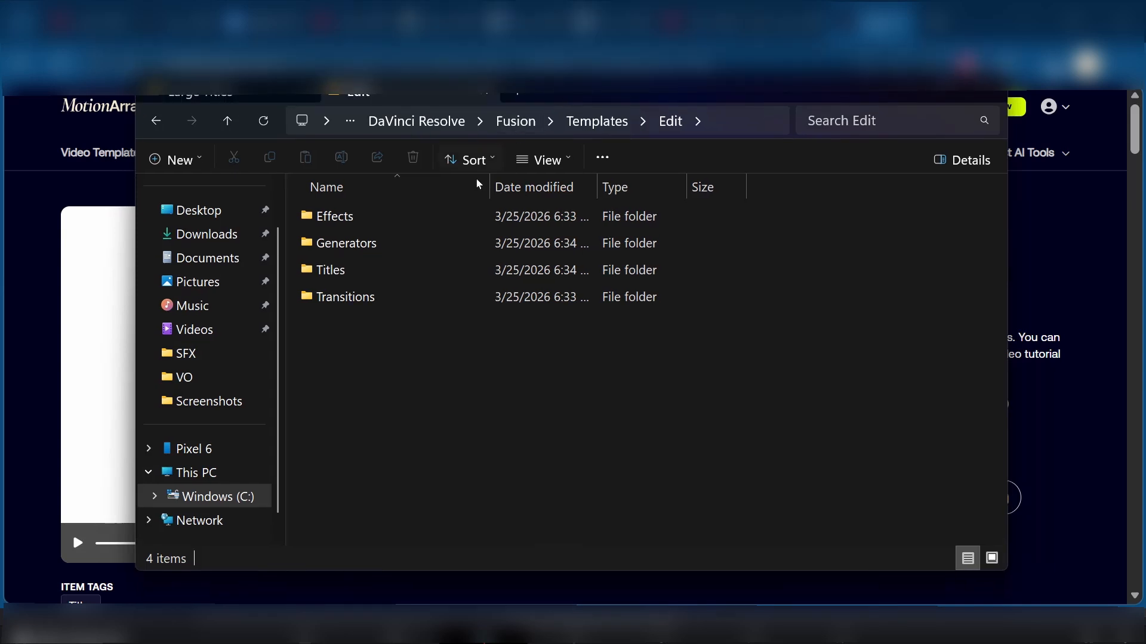
pyautogui.moveTo(341, 271)
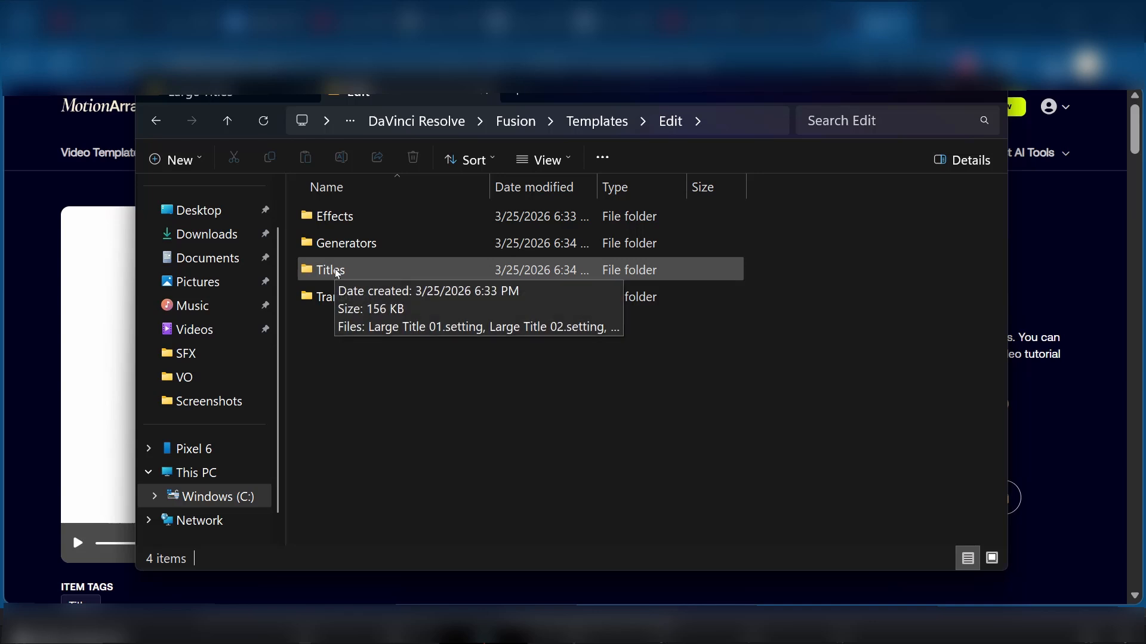
pyautogui.click(191, 94)
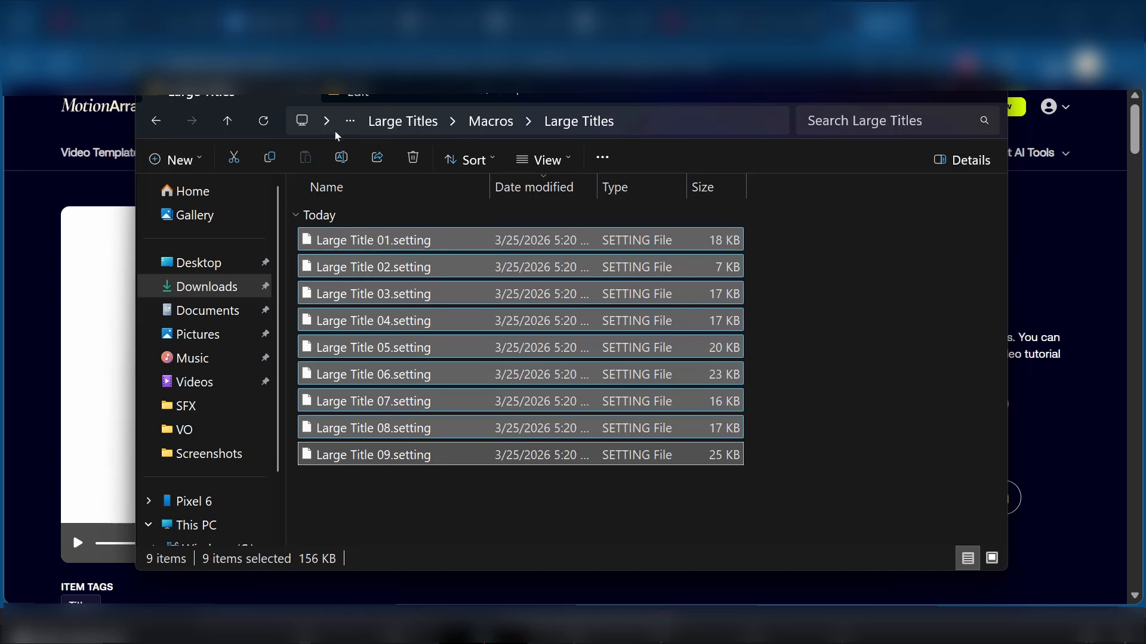
pyautogui.click(358, 93)
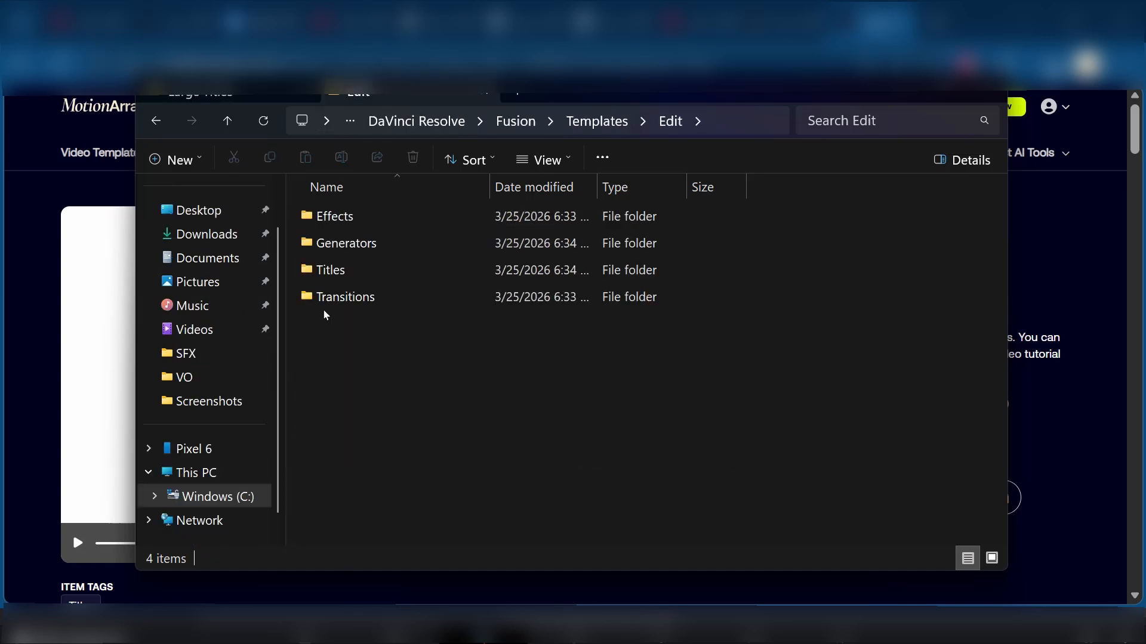
pyautogui.doubleClick(342, 278)
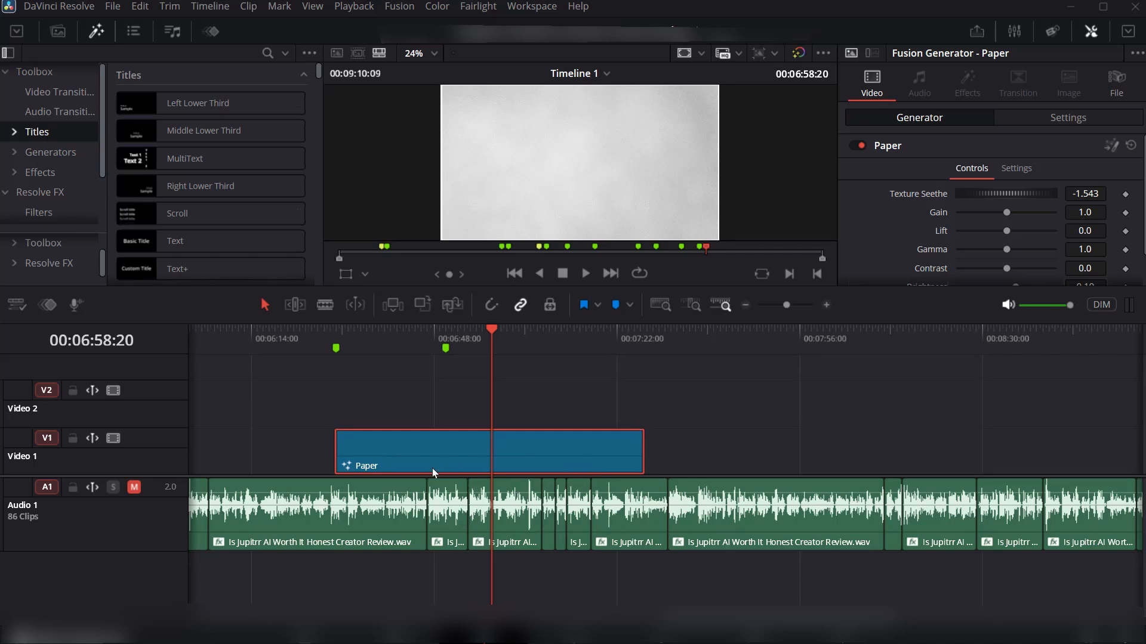
# - Shift the Paper clip slightly earlier on Video 1 and check the Effects panel's visibility in the workspace settings
pyautogui.moveTo(371, 453)
pyautogui.mouseDown()
pyautogui.moveTo(383, 452)
pyautogui.moveTo(365, 455)
pyautogui.mouseUp()
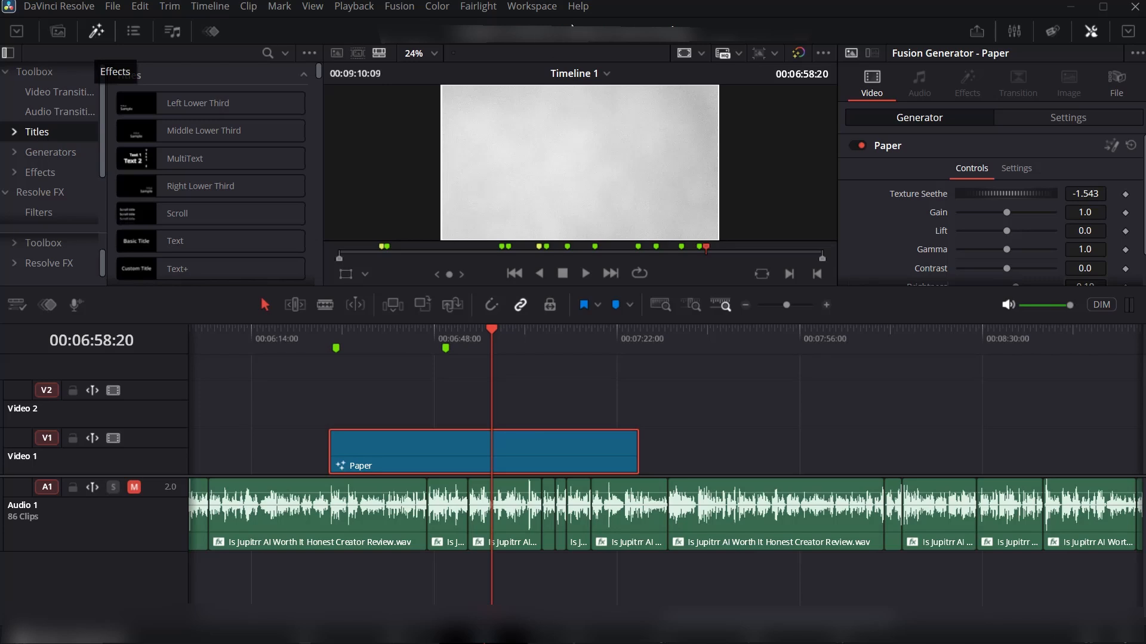
pyautogui.click(535, 6)
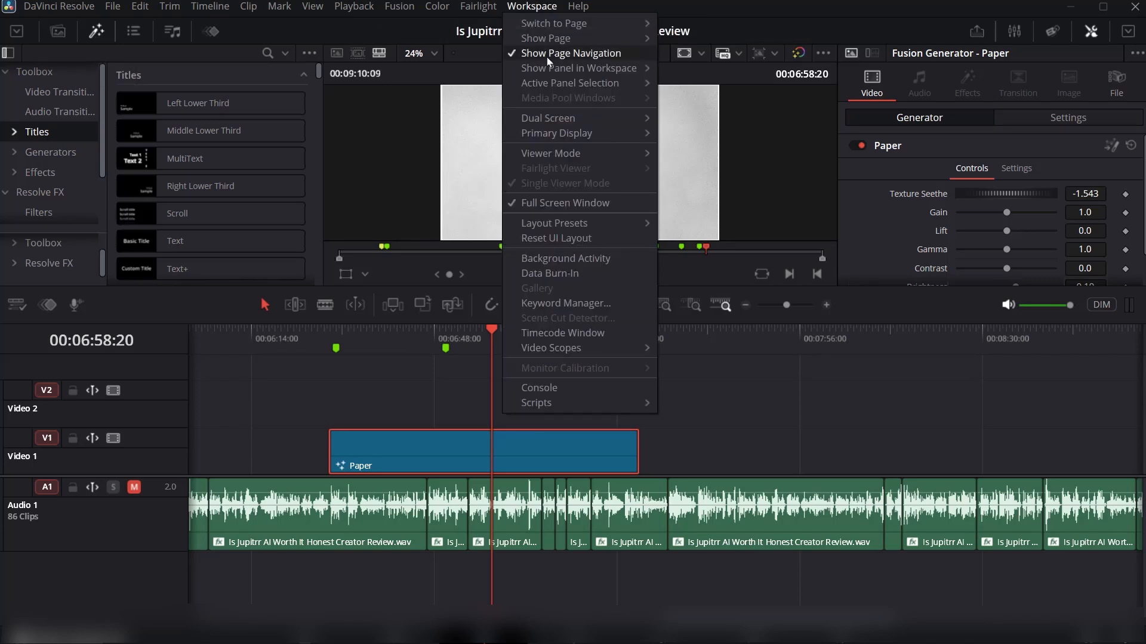
pyautogui.moveTo(542, 72)
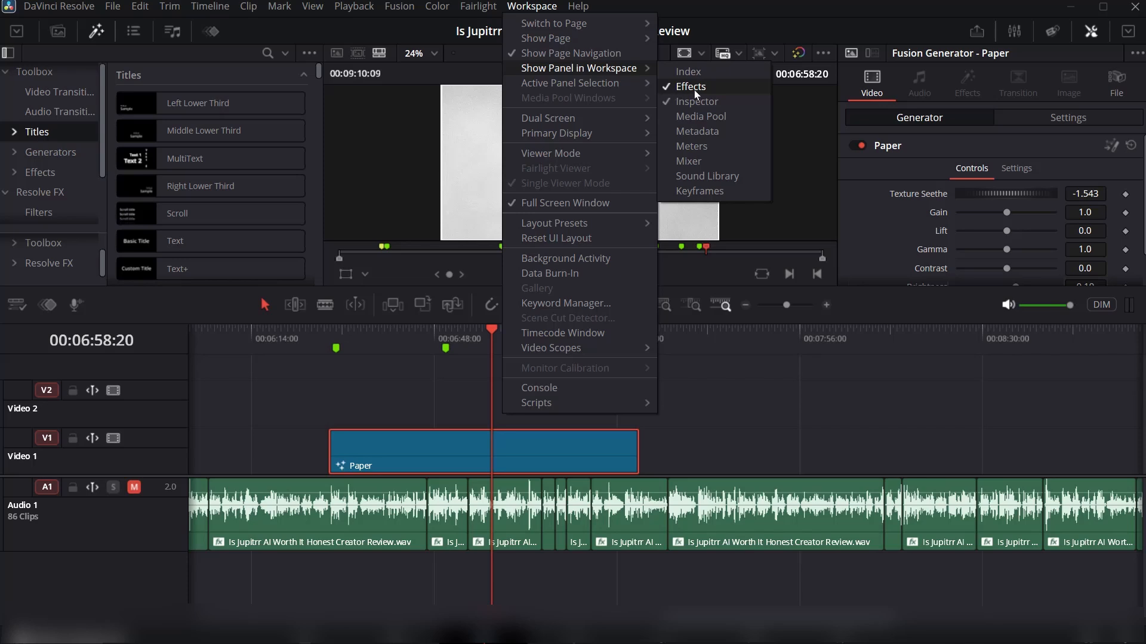
pyautogui.click(600, 5)
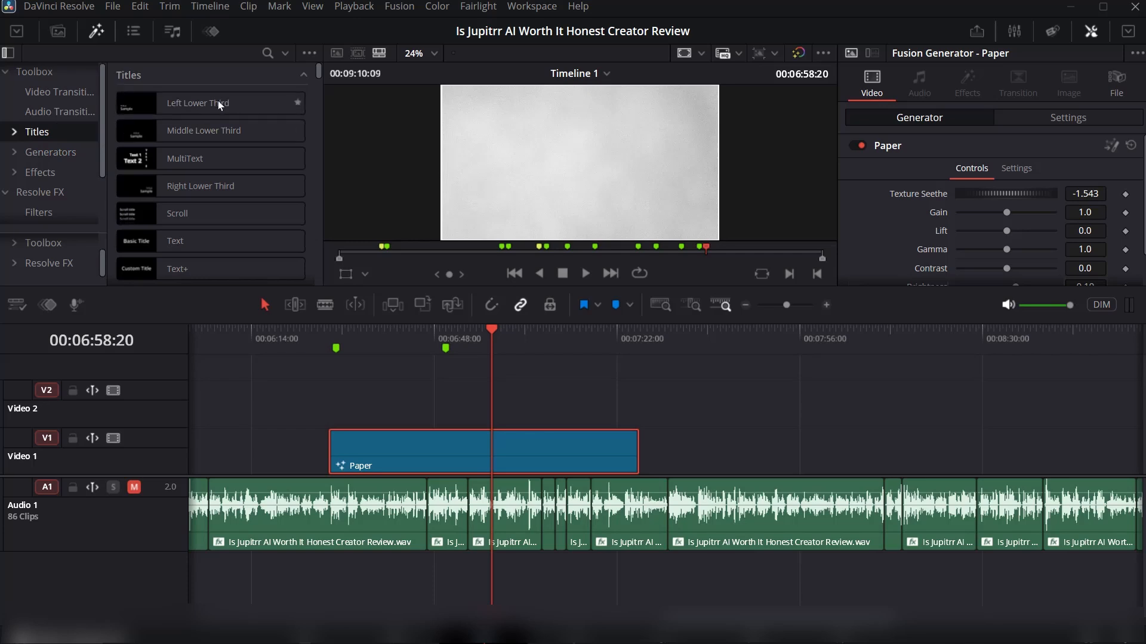
# - Browse the Titles effects to find the installed Large Title templates
pyautogui.scroll(-3, 199, 216)
pyautogui.scroll(-10, 198, 216)
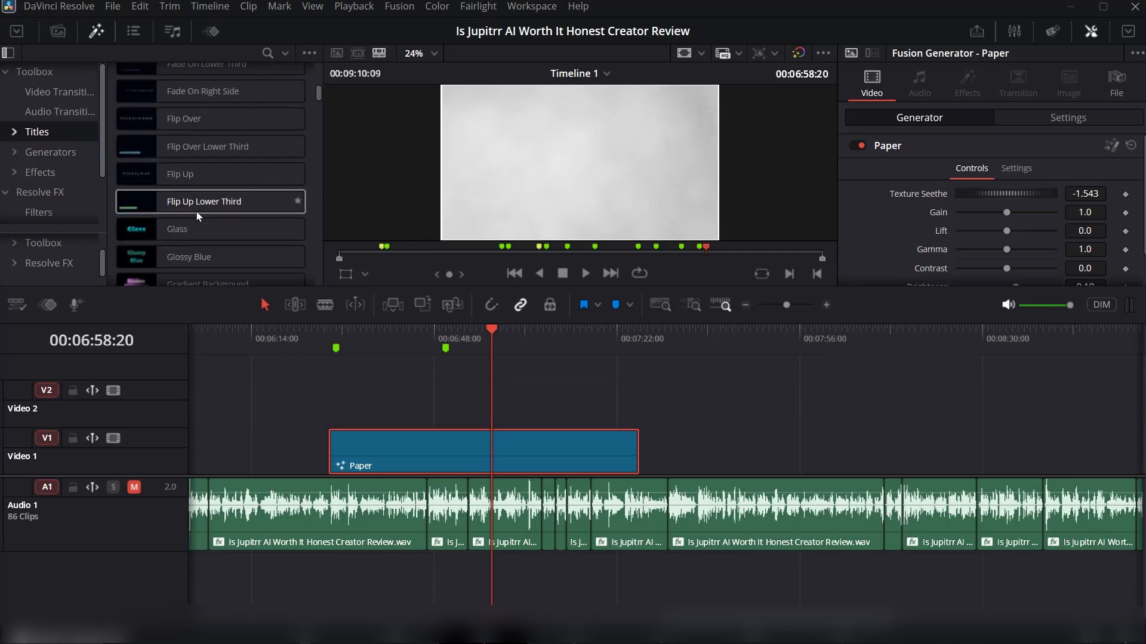
pyautogui.scroll(-5, 198, 216)
pyautogui.scroll(-7, 197, 212)
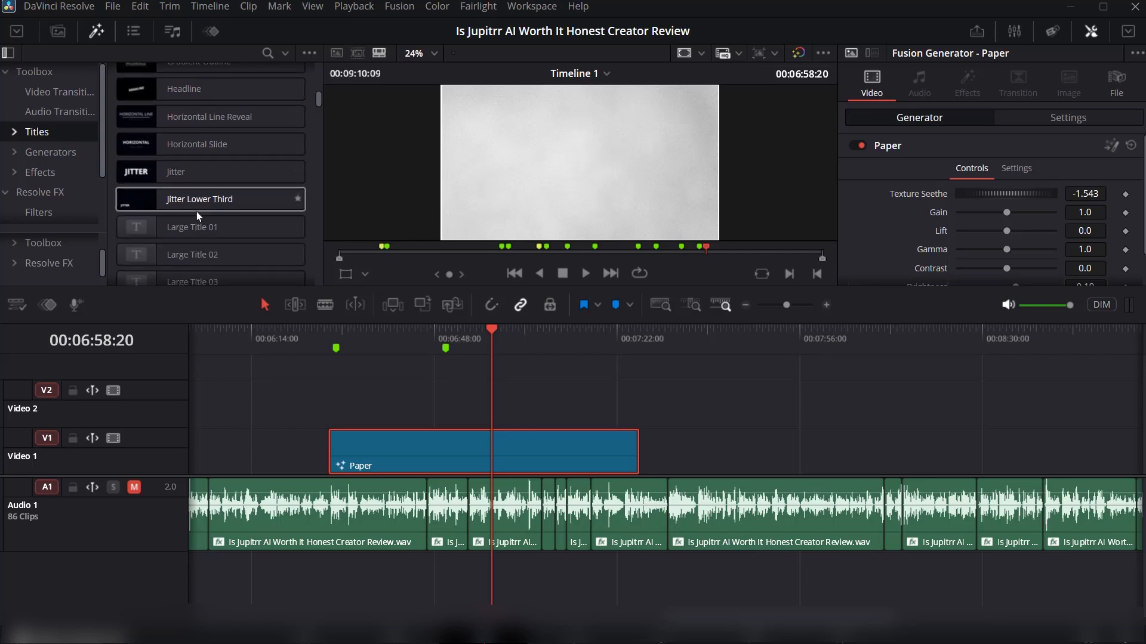
pyautogui.scroll(3, 162, 190)
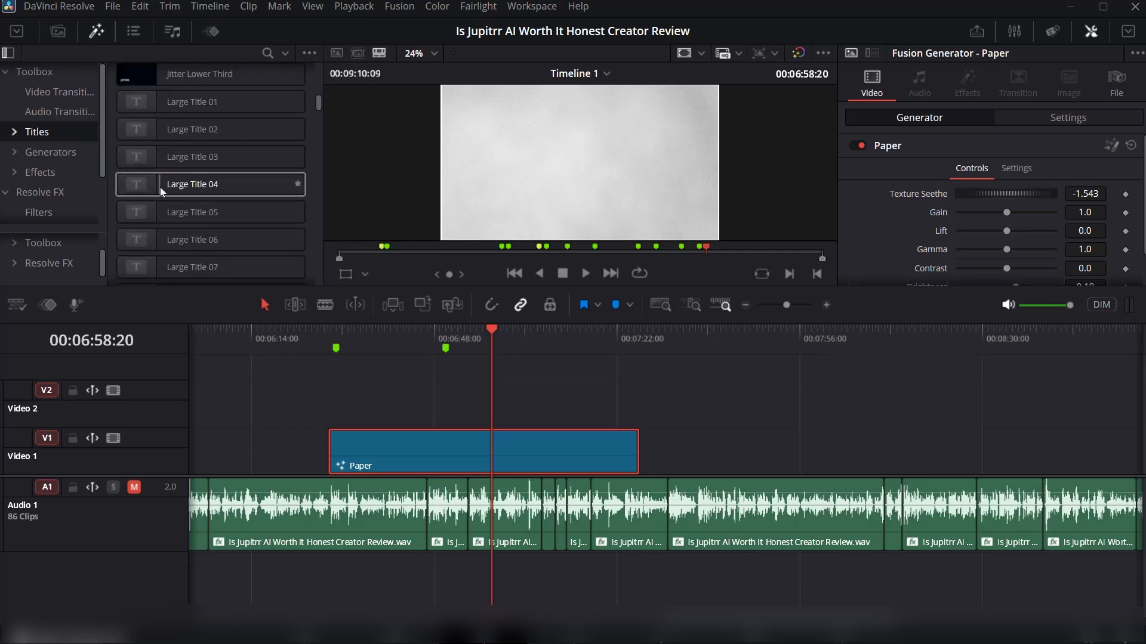
# - Place Large Title 01 on Video 2 above the start of the Paper clip and move the playhead over the title
pyautogui.scroll(-4, 252, 222)
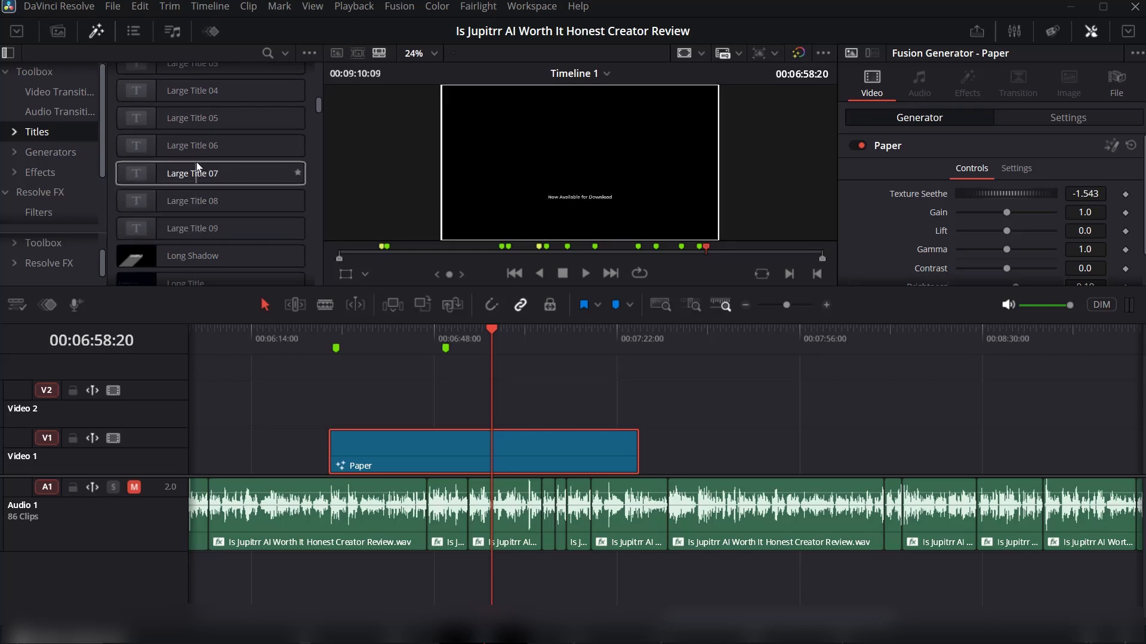
pyautogui.scroll(4, 191, 154)
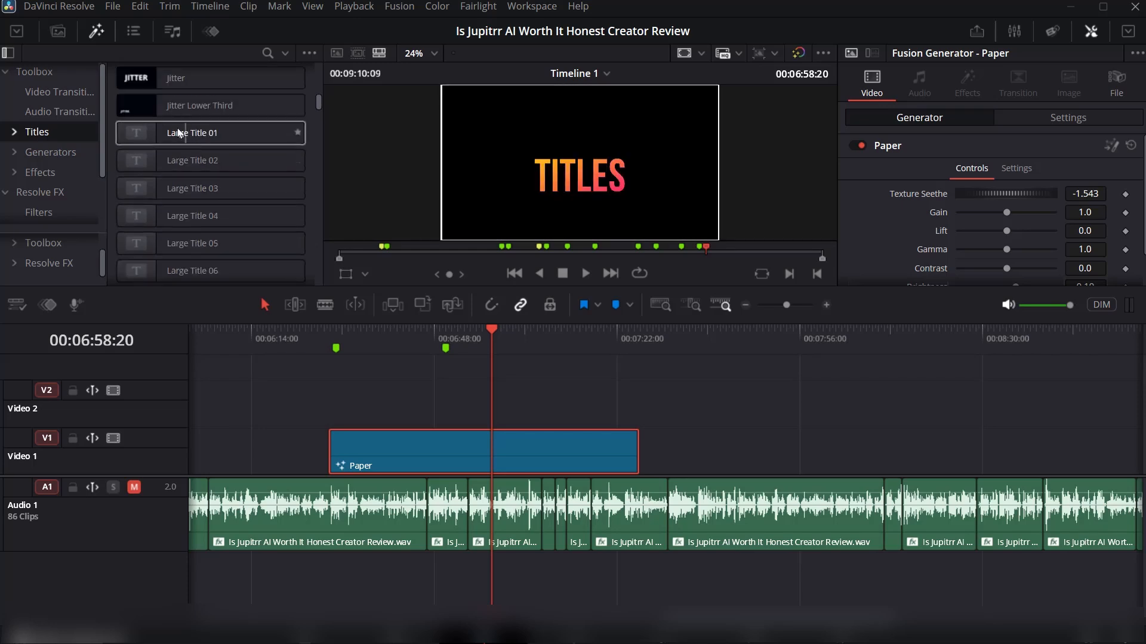
pyautogui.moveTo(191, 133); pyautogui.dragTo(331, 412)
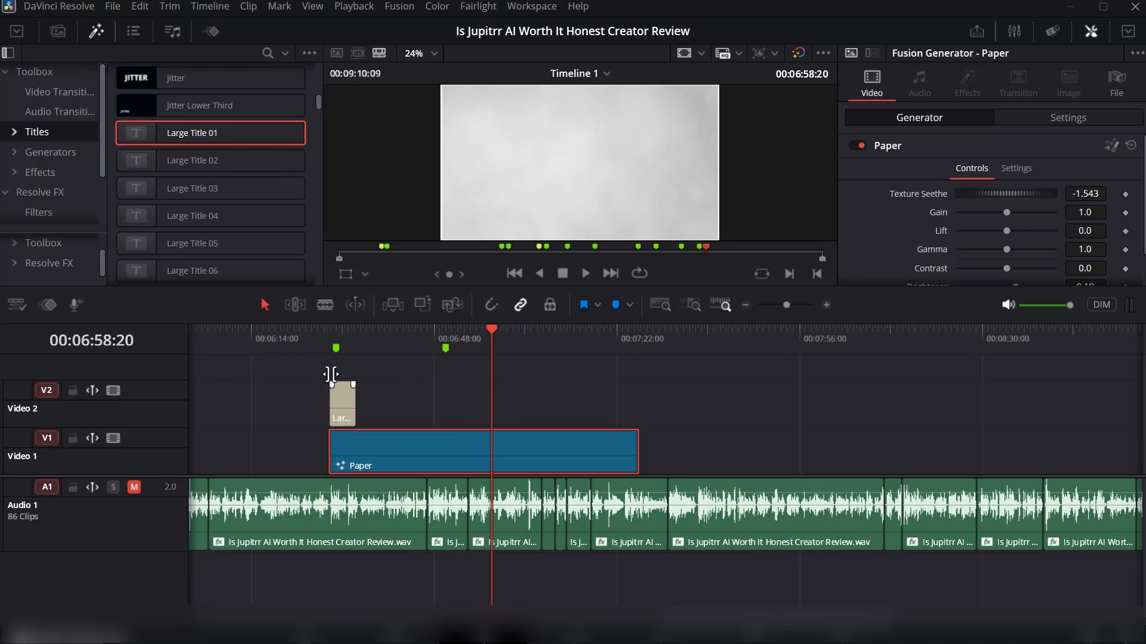
pyautogui.moveTo(333, 336)
pyautogui.mouseDown()
pyautogui.moveTo(321, 338)
pyautogui.moveTo(340, 338)
pyautogui.moveTo(330, 341)
pyautogui.mouseUp()
pyautogui.click(345, 338)
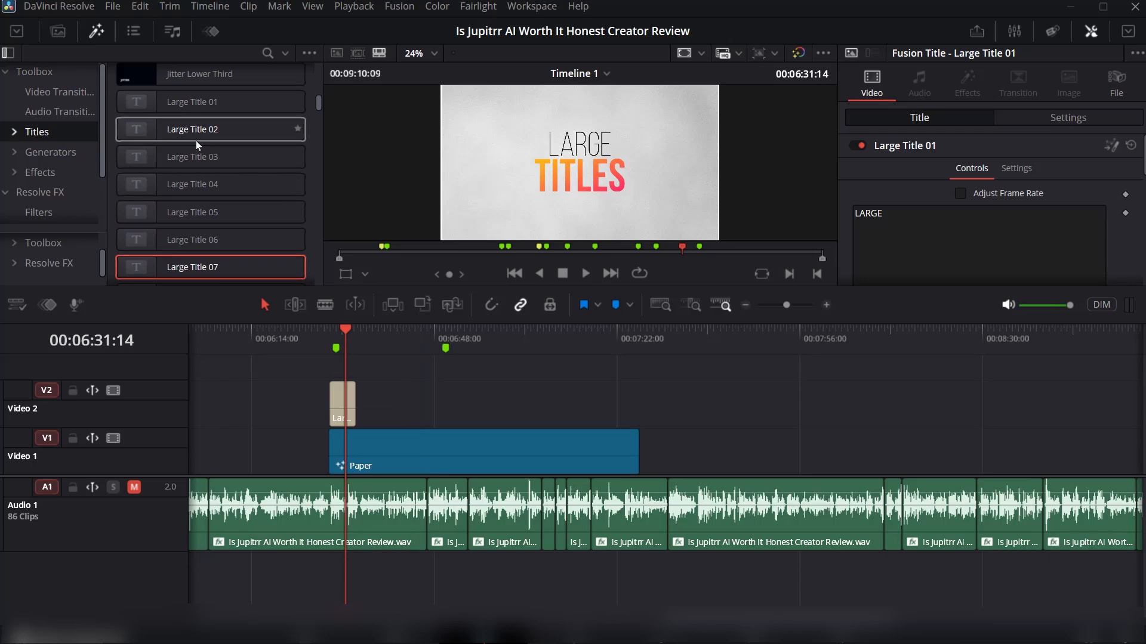
# - Select the Large Title 01 clip on Video 2 and replace its first text line with "beautiful"
pyautogui.scroll(-1, 201, 151)
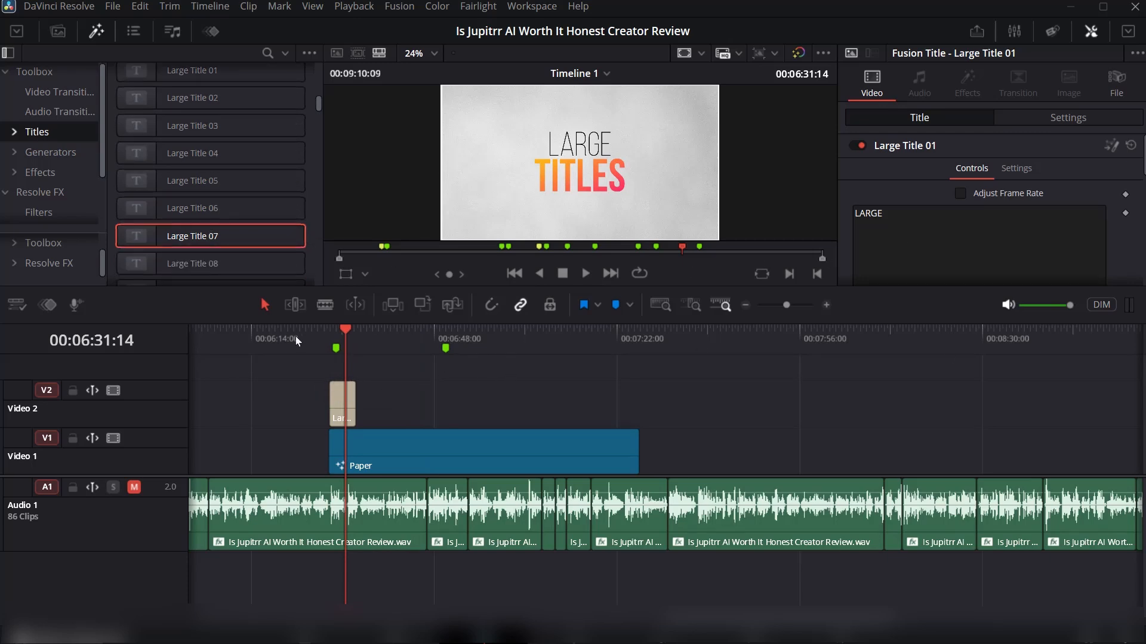
pyautogui.click(342, 406)
pyautogui.scroll(-1, 894, 227)
pyautogui.scroll(1, 891, 208)
pyautogui.scroll(-3, 1001, 189)
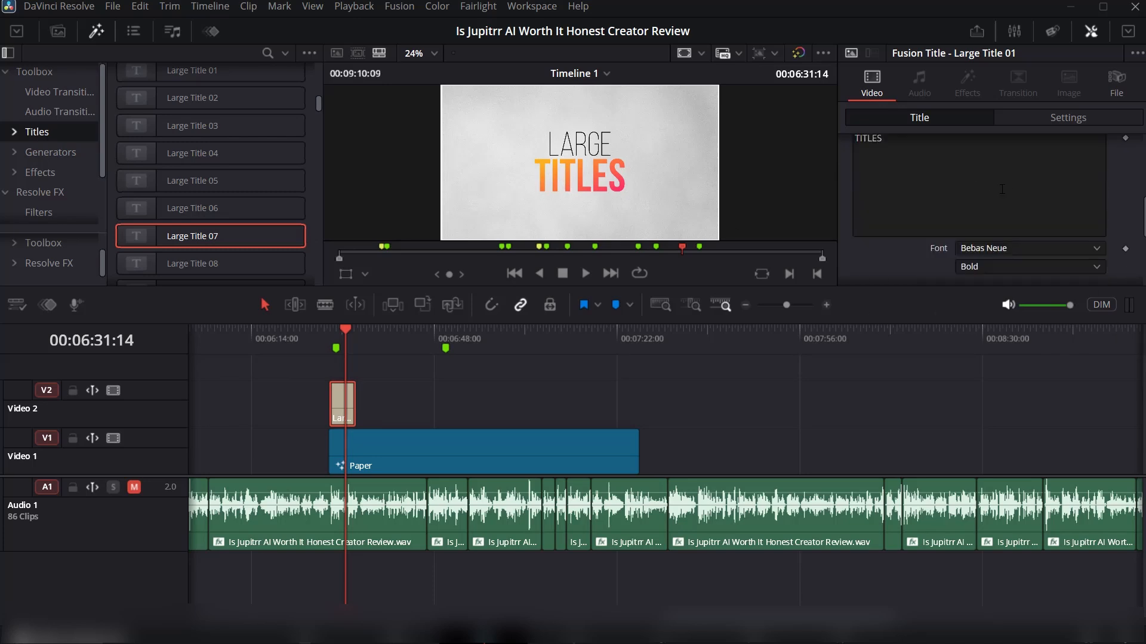
pyautogui.scroll(3, 919, 235)
pyautogui.moveTo(911, 214); pyautogui.dragTo(830, 214)
pyautogui.click(894, 247)
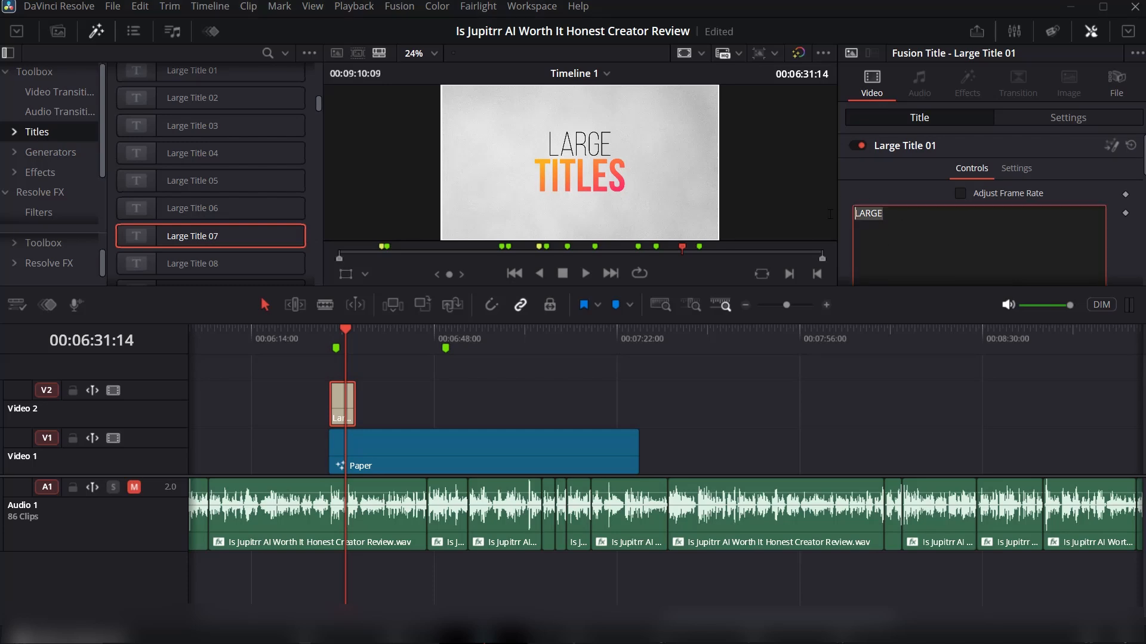
pyautogui.write('beautiful')
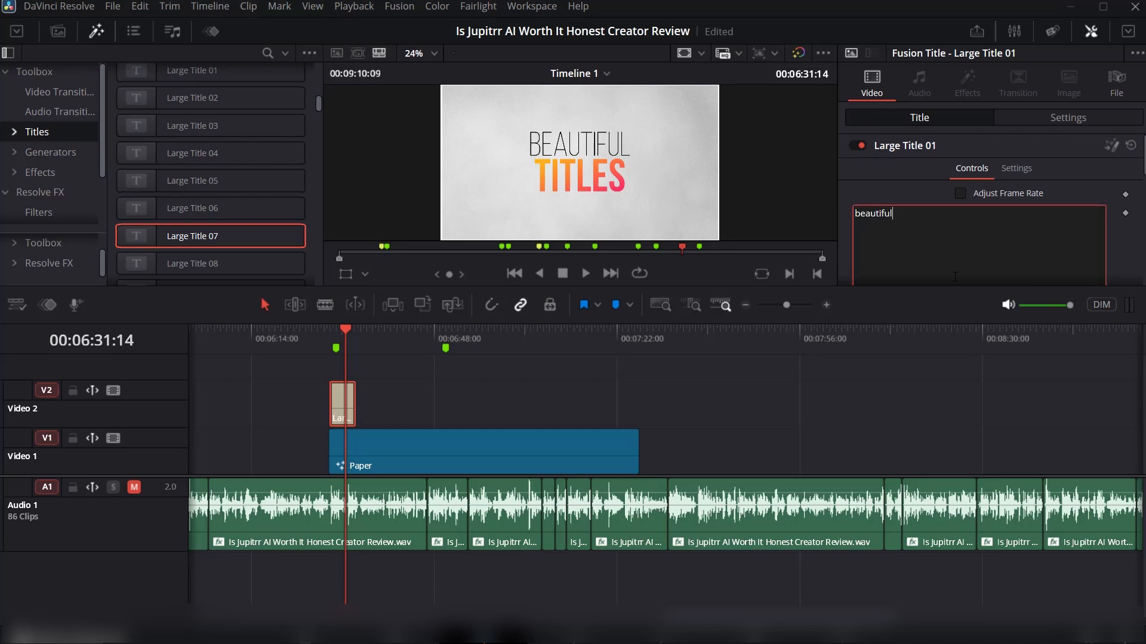
# - Replace the second text line of the Large Title 01 clip with "Sunrise"
pyautogui.scroll(-5, 955, 277)
pyautogui.moveTo(884, 182); pyautogui.dragTo(827, 176)
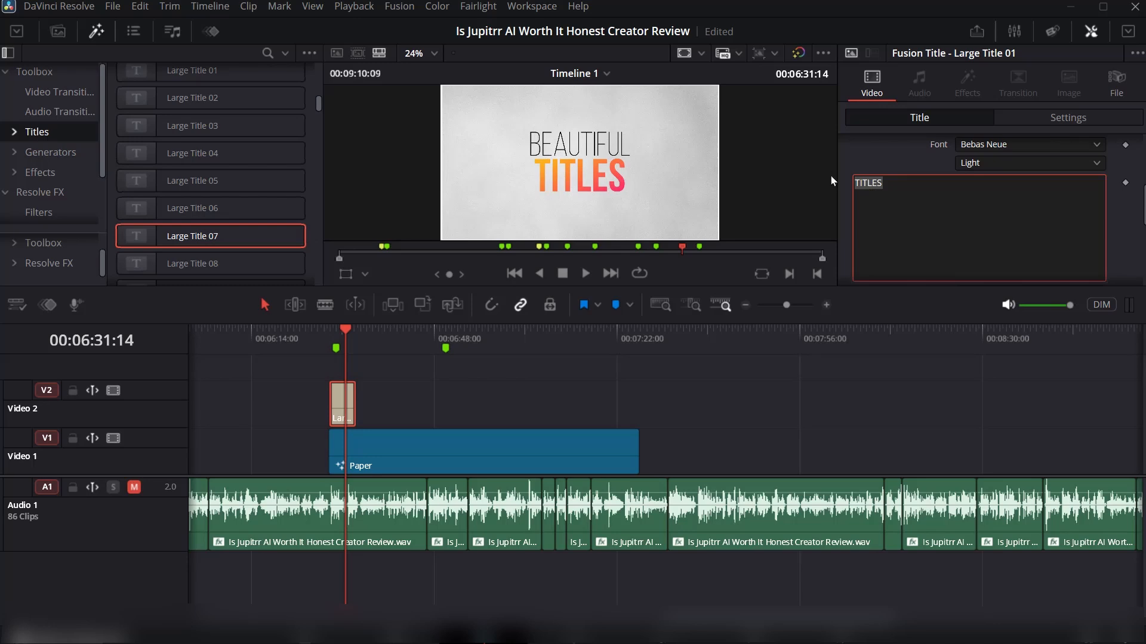
pyautogui.write('Sunrise')
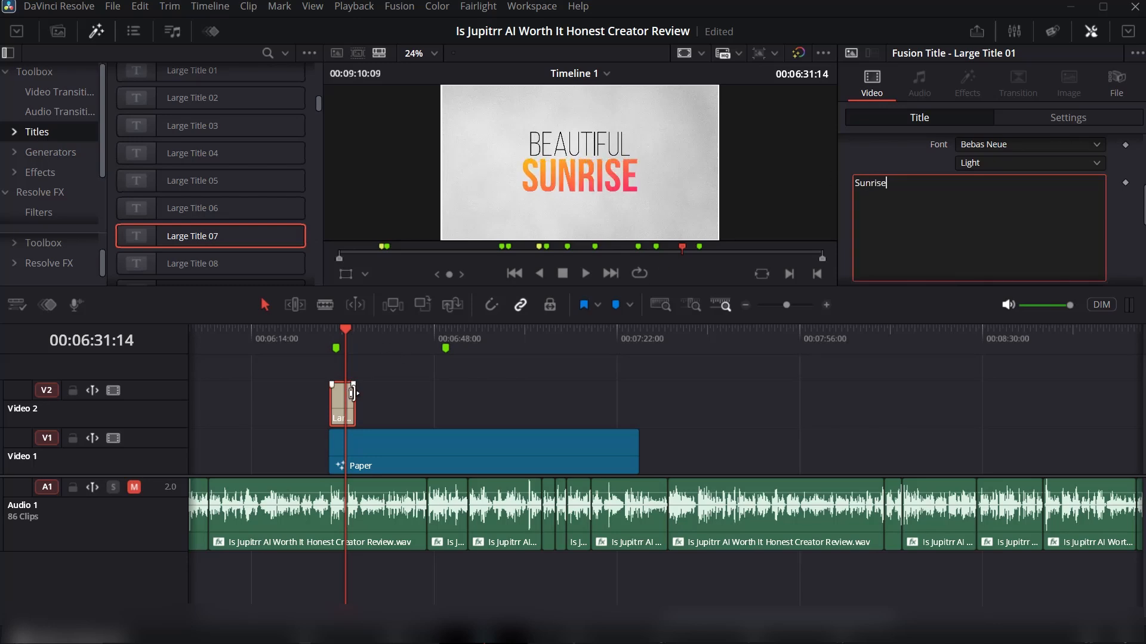
# - Extend the end of the Large Title 01 clip on Video 2 and preview it from its start in full screen
pyautogui.moveTo(353, 392); pyautogui.dragTo(374, 393)
pyautogui.moveTo(324, 333); pyautogui.dragTo(328, 332)
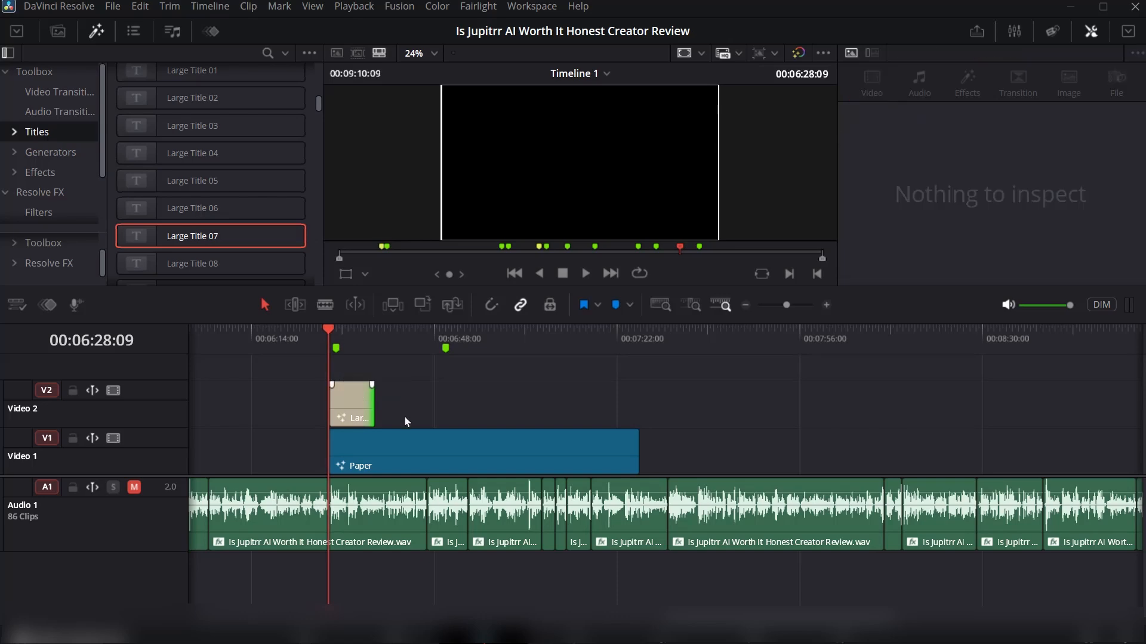
pyautogui.hotkey('ctrl', 'f')
pyautogui.press('space')
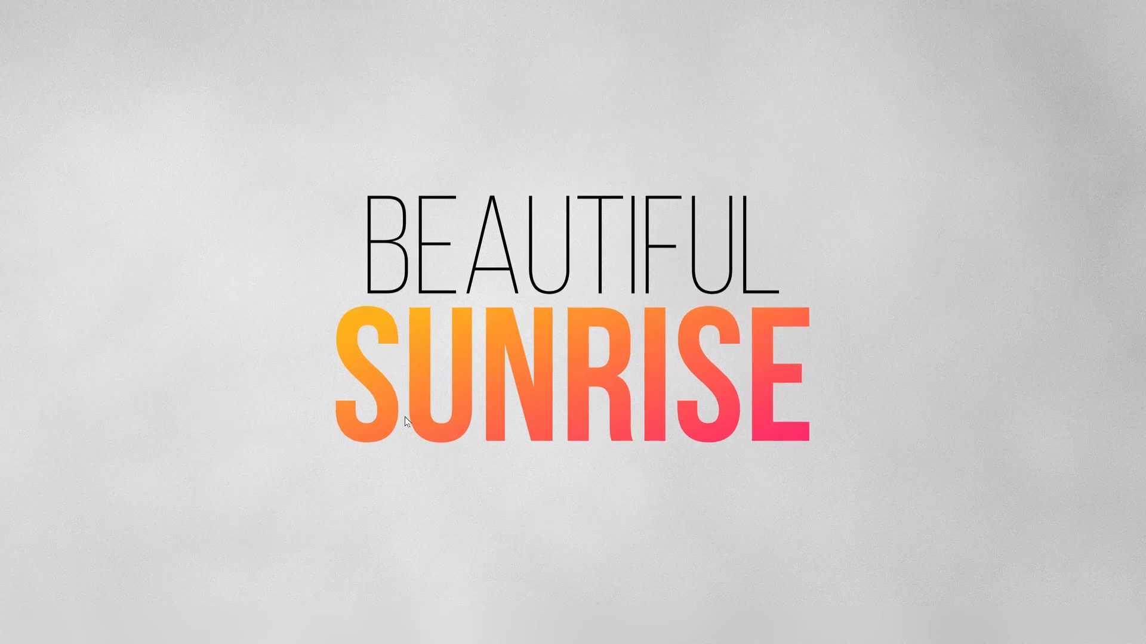
pyautogui.press('Escape')
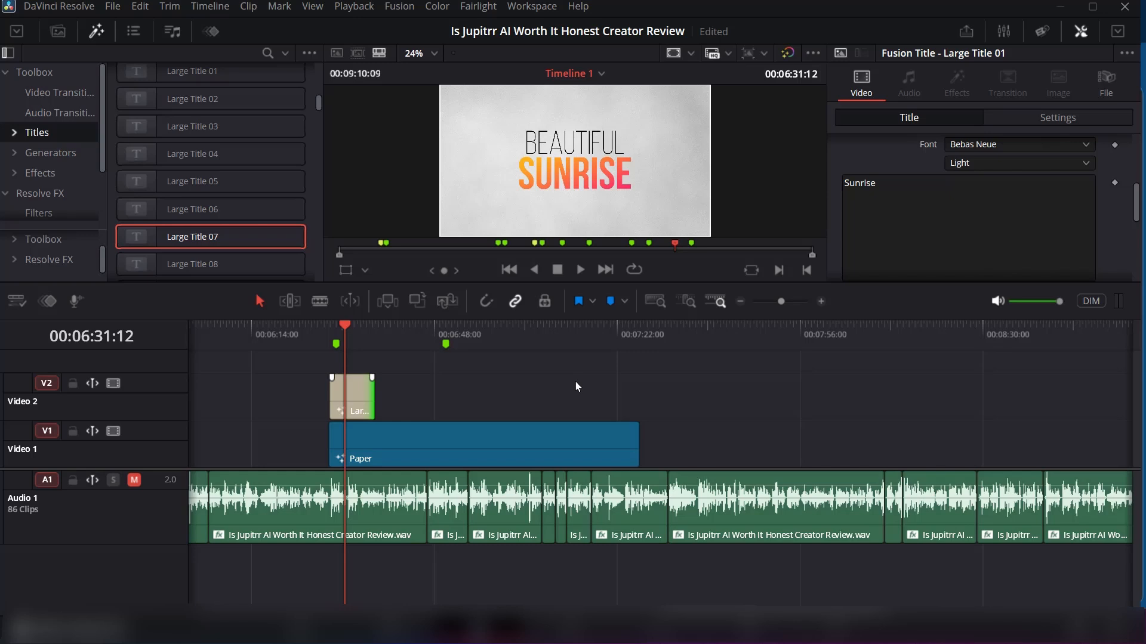
# - Switch to the File Explorer window showing the Edit templates folder
pyautogui.hotkey('alt', 'Tab')
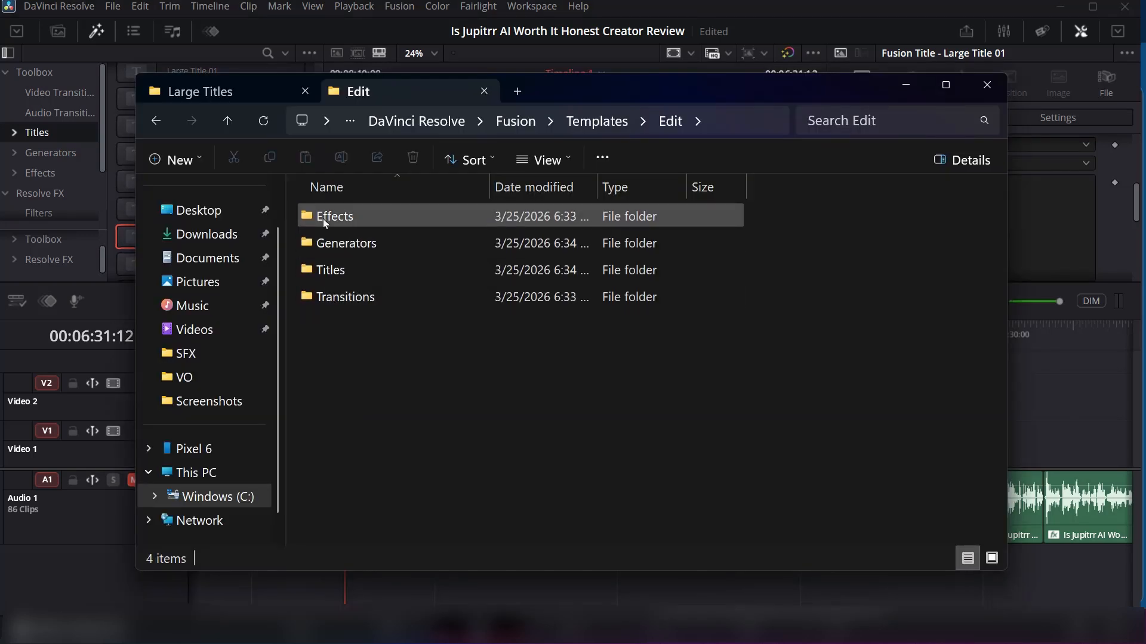